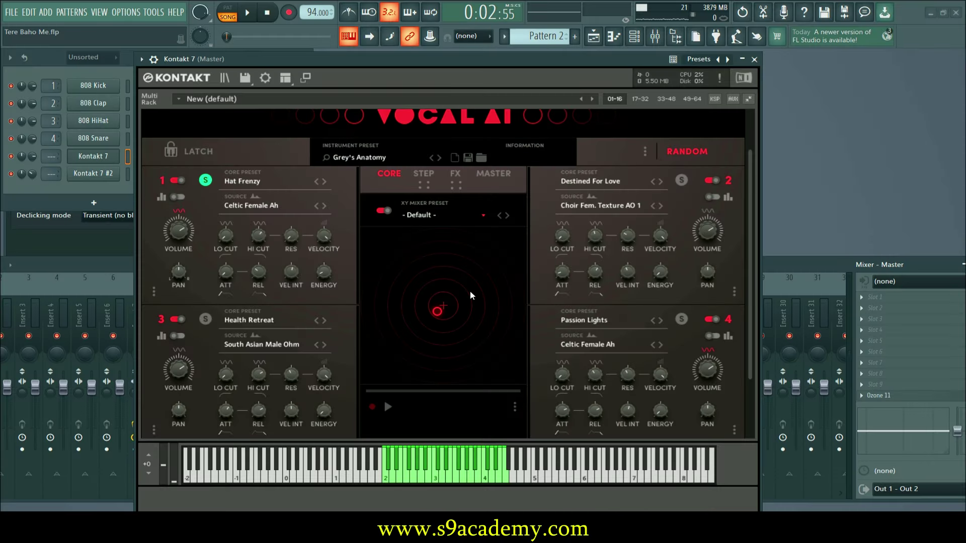
- Bring up the playlist without the Kontakt window and audition the Ad Lib track soloed, restoring all tracks when finished
left_click(596, 35)
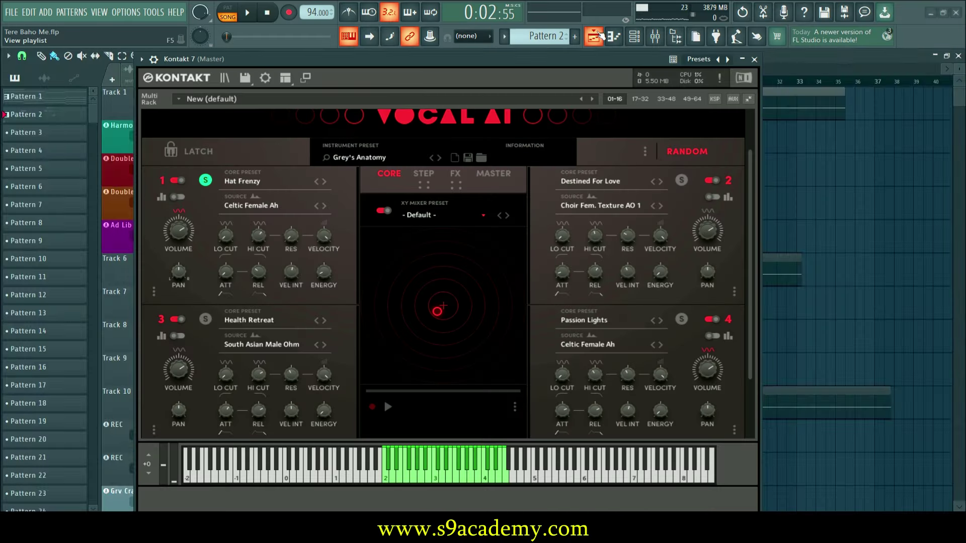
left_click(754, 60)
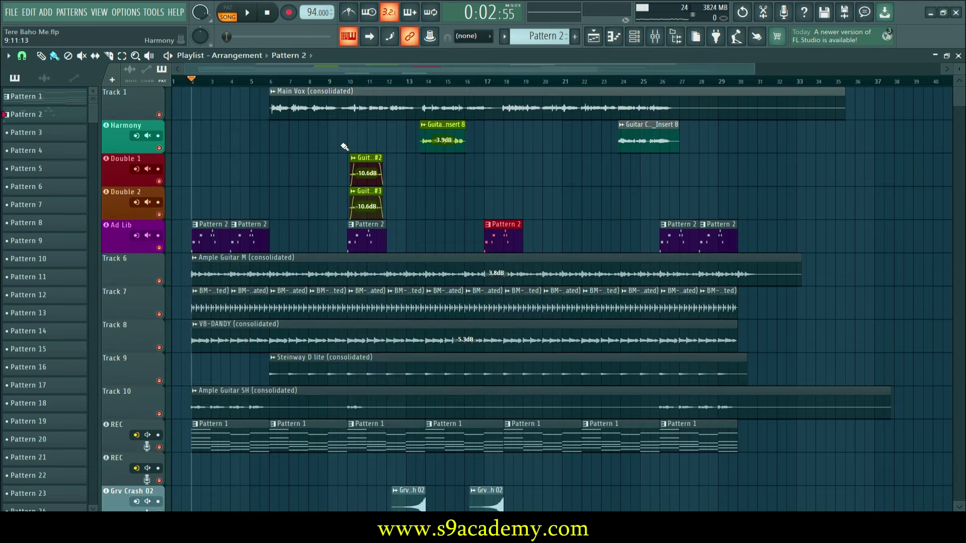
right_click(161, 251)
key("space")
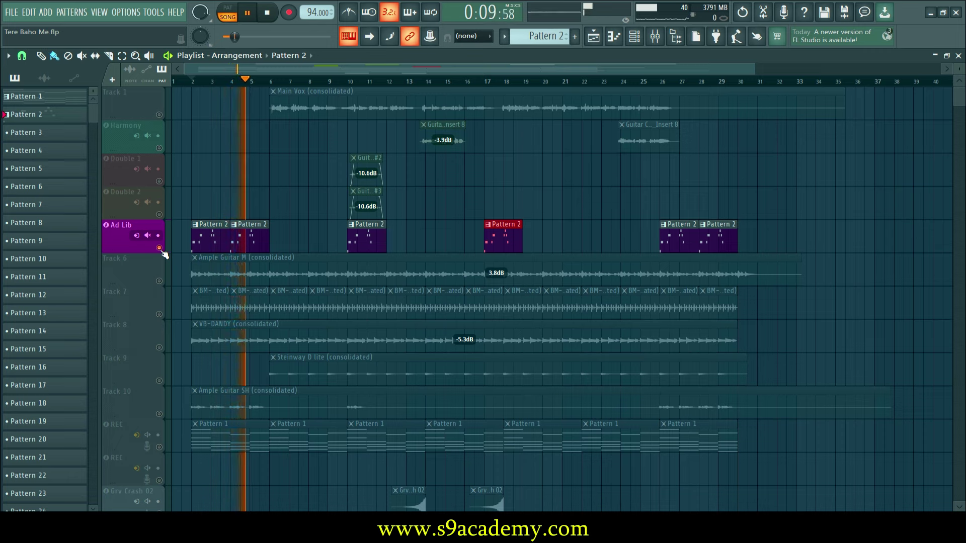
right_click(162, 250)
key("space")
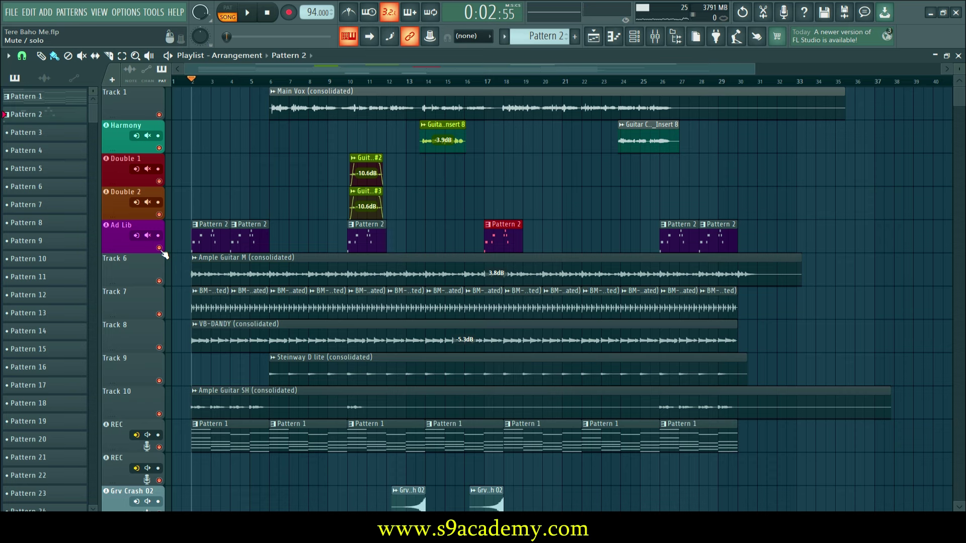
- Solo the REC track holding the Pattern 1 clips and play it from the start
right_click(159, 447)
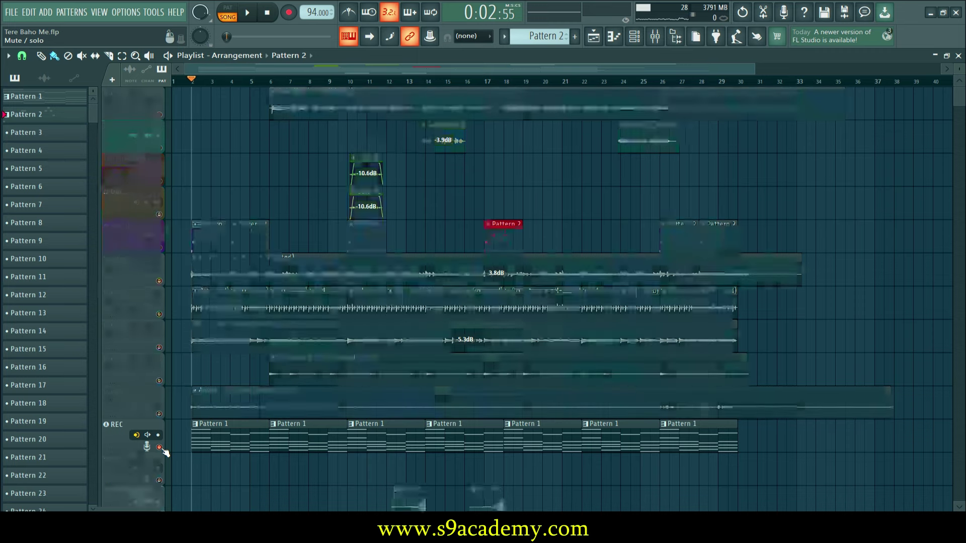
key("space")
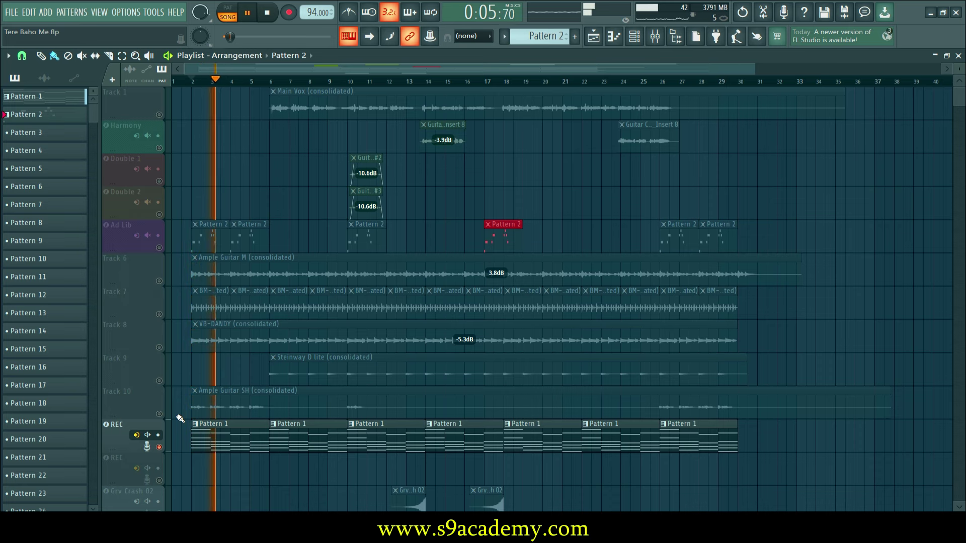
key("space")
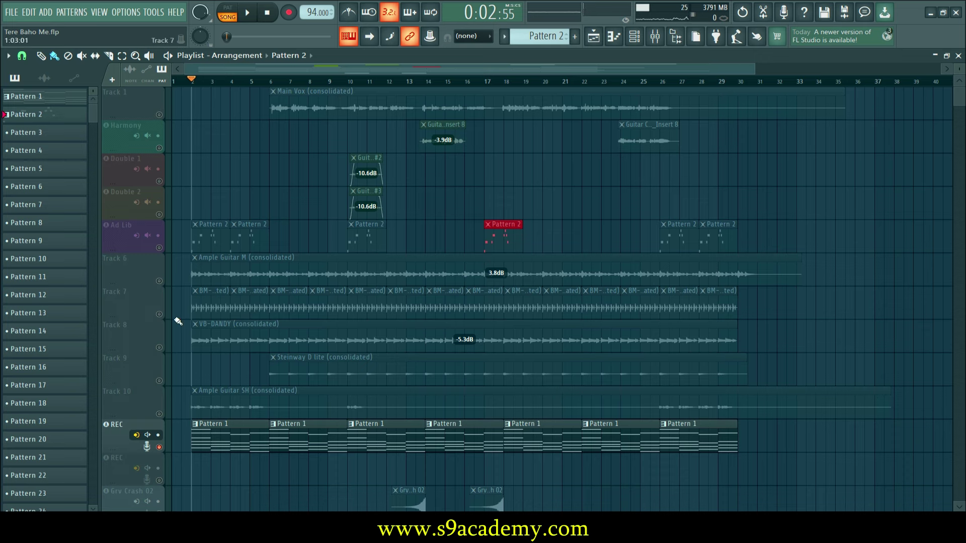
- Enable the Ad Lib track alongside the soloed REC track and play both together
left_click(160, 248)
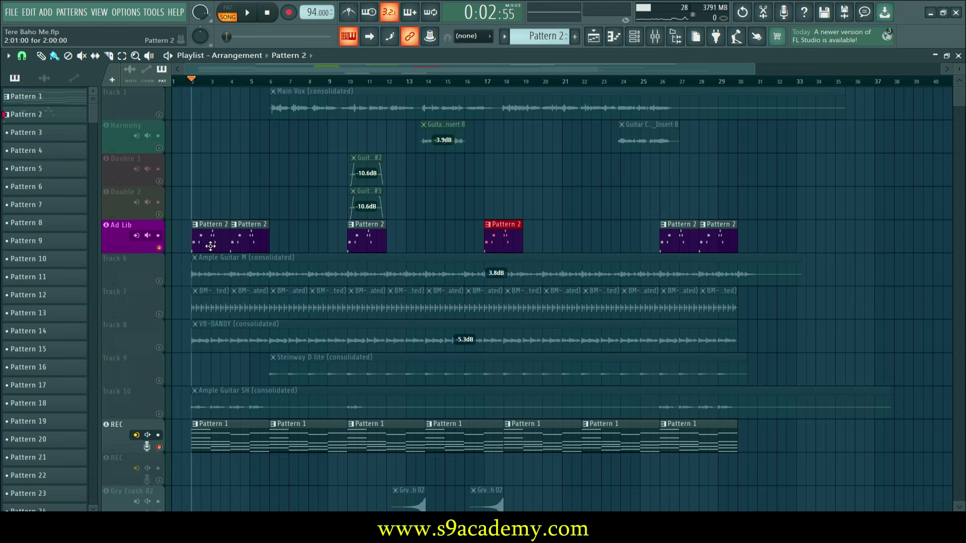
key("space")
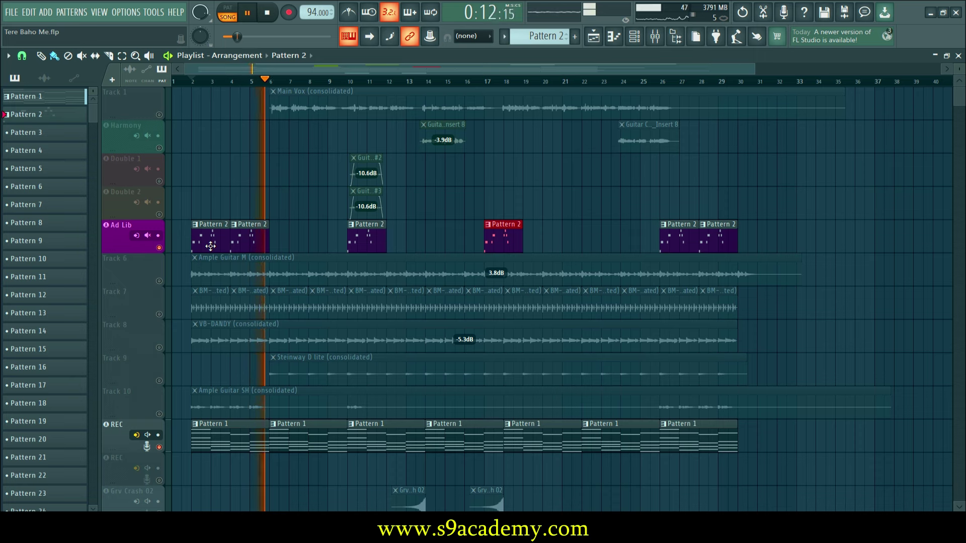
key("space")
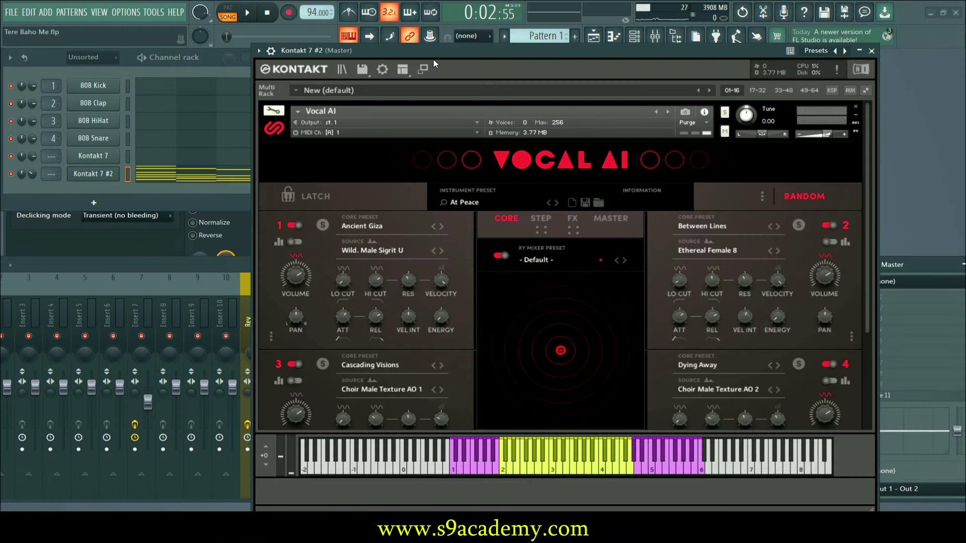
- Reposition the Kontakt 7 #2 window and examine the four voice layers of the At Peace preset
left_click_drag(435, 55, 330, 36)
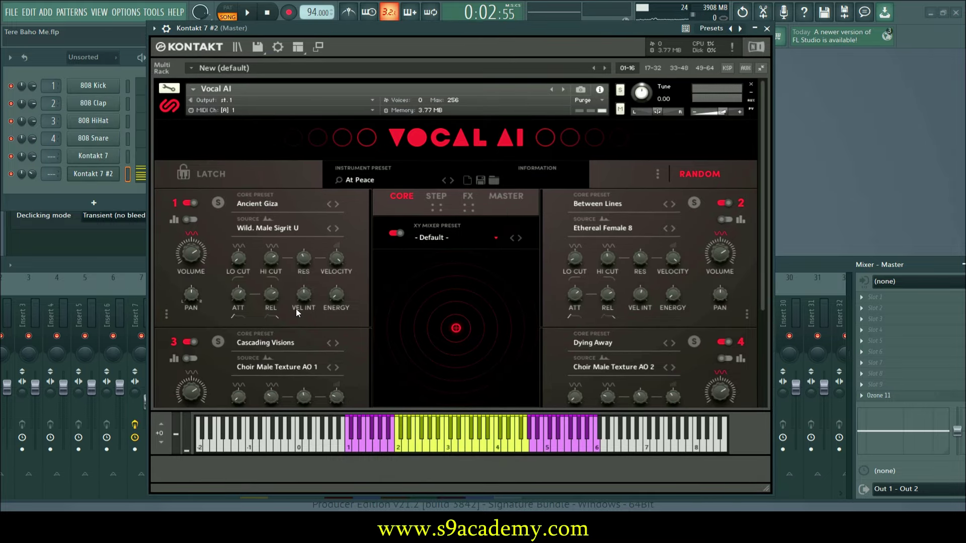
scroll(332, 298, "down", 3)
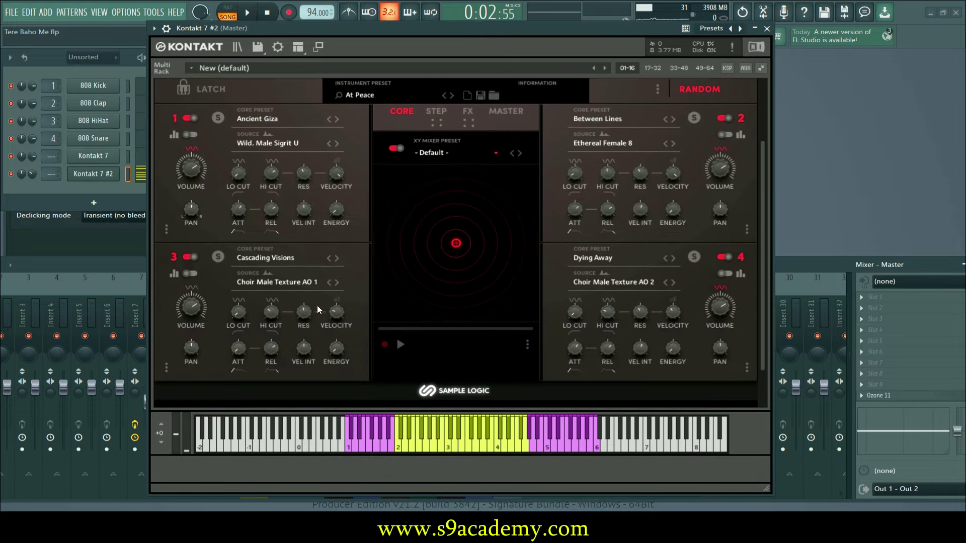
scroll(323, 222, "up", 1)
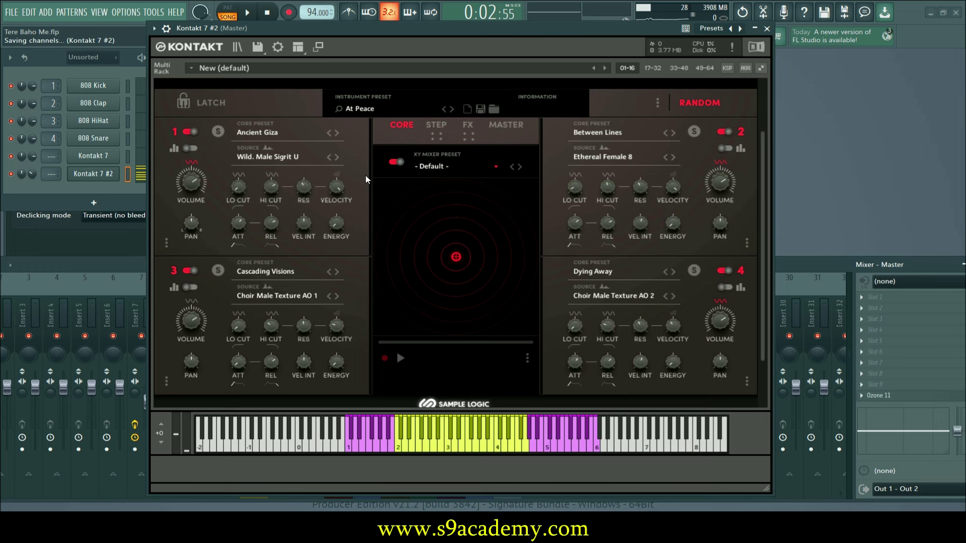
scroll(366, 179, "up", 1)
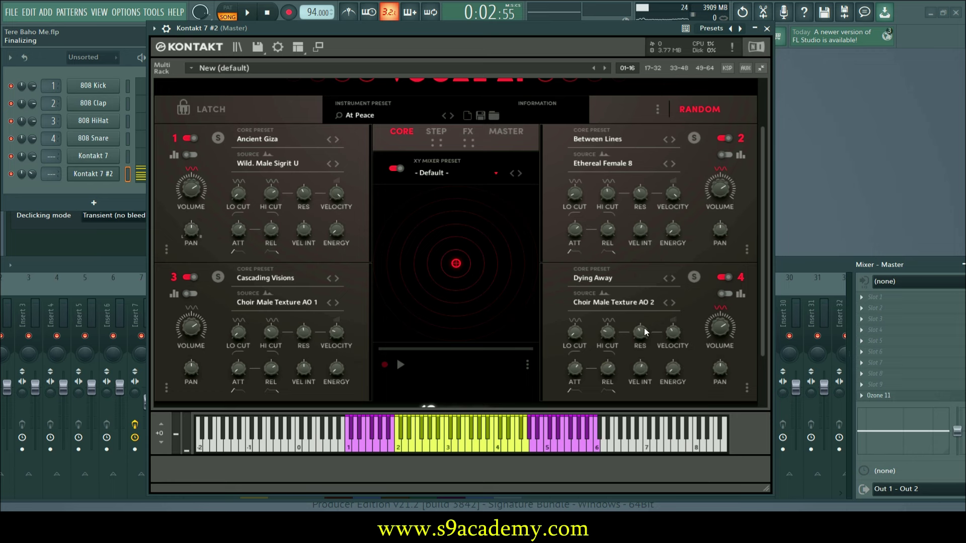
- Switch playback to pattern mode, audition Pattern 1, and shift the XY mixer point off-centre toward layer 1
mouse_move(458, 265)
left_mouse_down()
mouse_move(427, 233)
mouse_move(519, 222)
mouse_move(444, 267)
mouse_move(401, 276)
mouse_move(478, 287)
mouse_move(473, 256)
left_mouse_up()
left_click(227, 7)
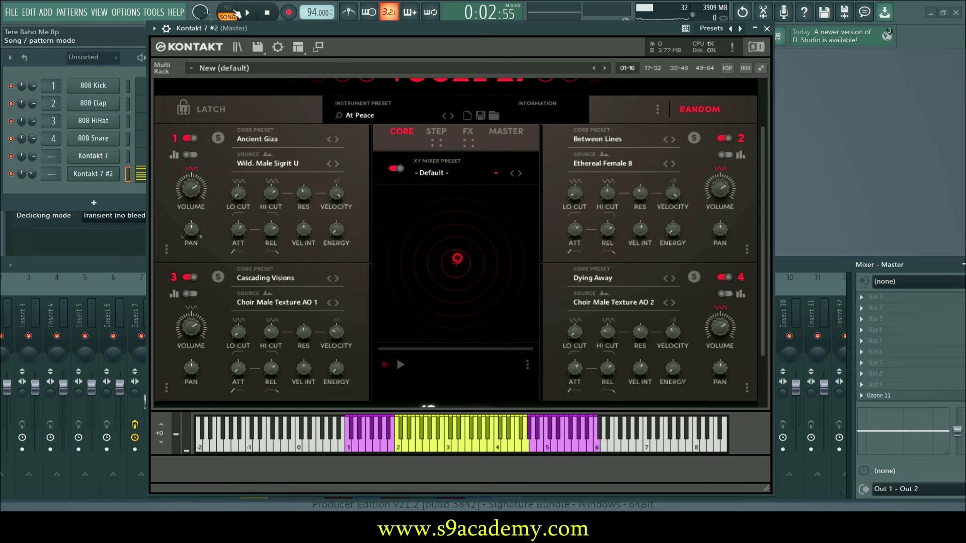
scroll(436, 220, "up", 1)
key("space")
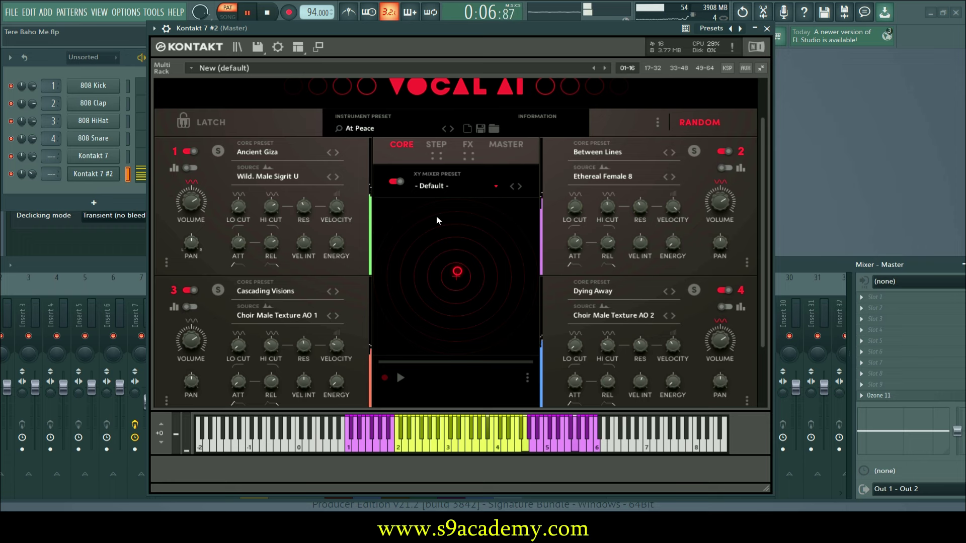
key("space")
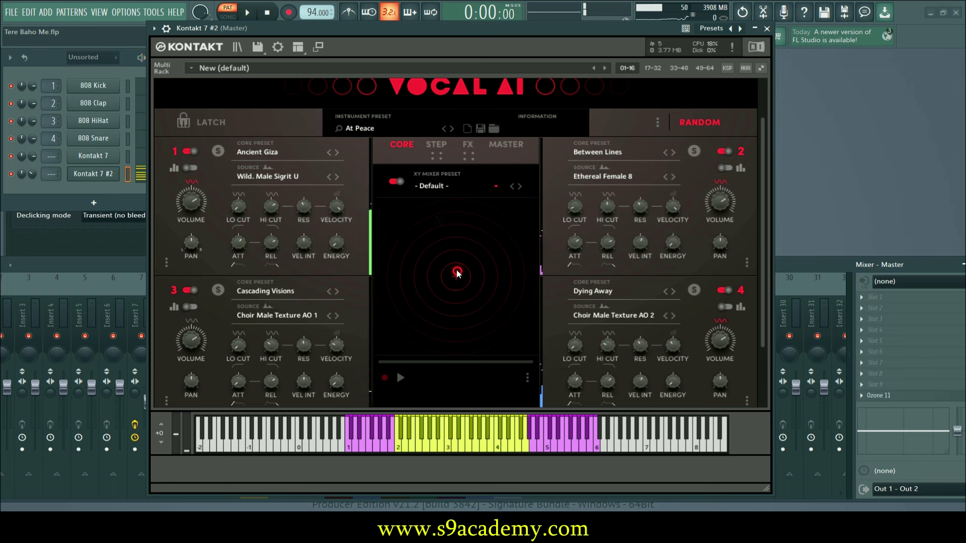
left_click_drag(460, 274, 438, 270)
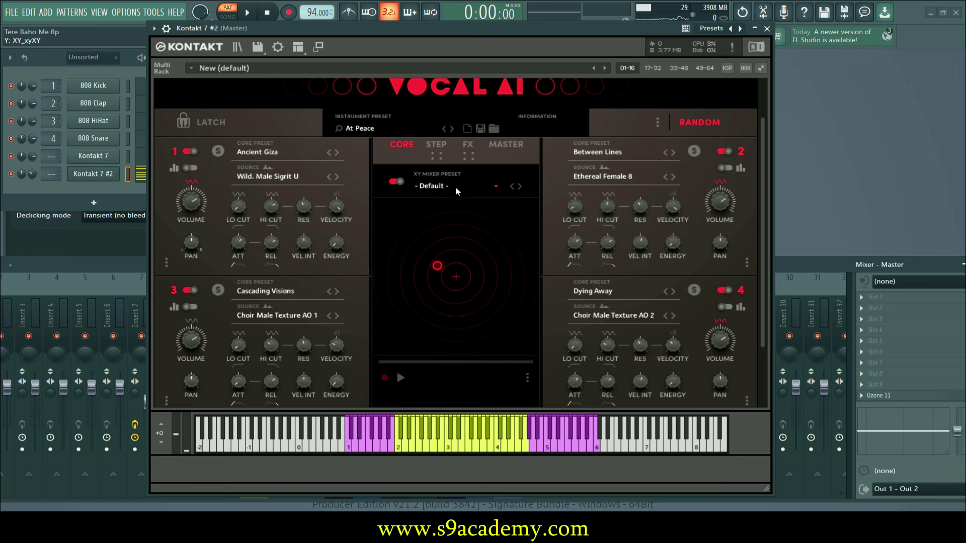
- Load the Floating XY mixer preset and audition different mix positions during playback, ending between the centre and layer 1
left_click(520, 187)
key("space")
left_click_drag(498, 278, 390, 214)
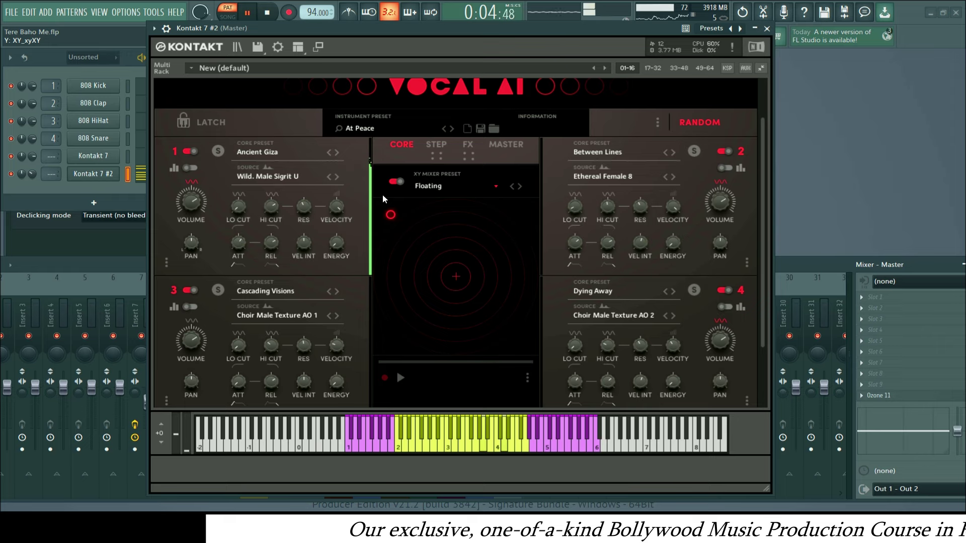
left_click(440, 215)
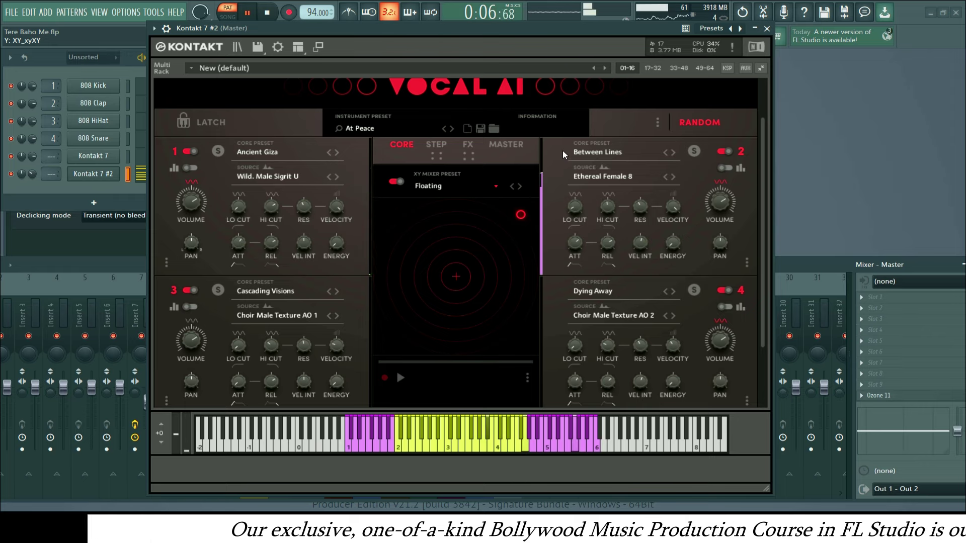
left_click(390, 338)
left_click_drag(391, 338, 433, 252)
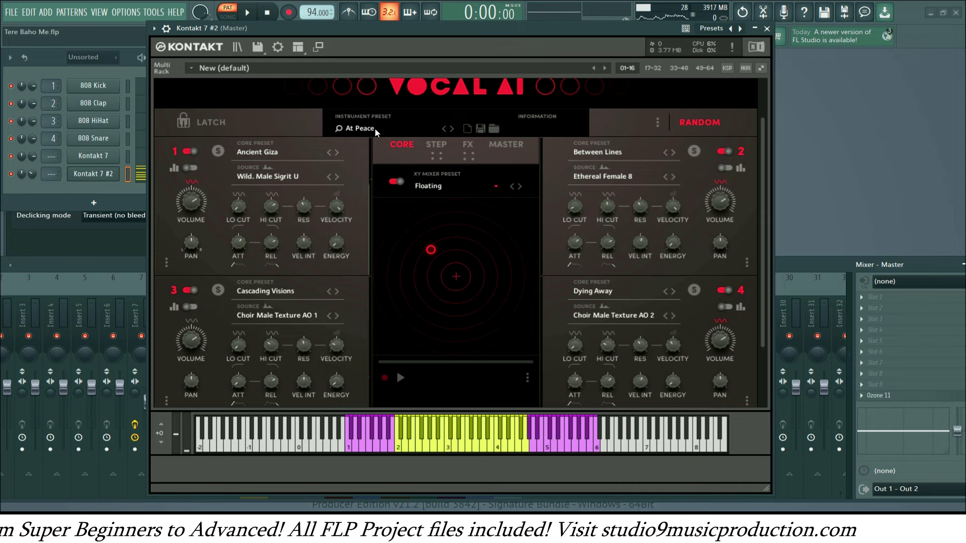
- Browse the instrument, core and source preset lists of Kontakt 7 #2 and close the instrument window
left_click(375, 131)
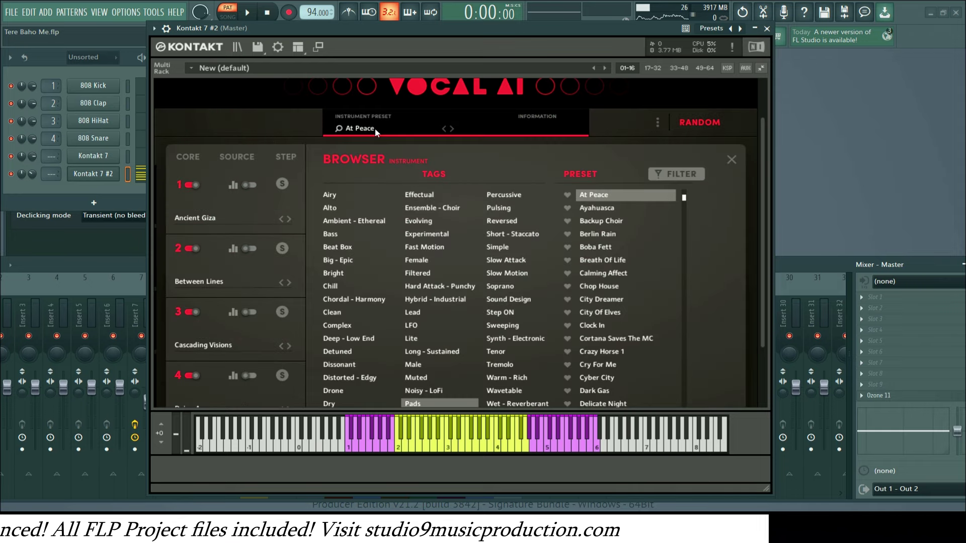
left_click(195, 158)
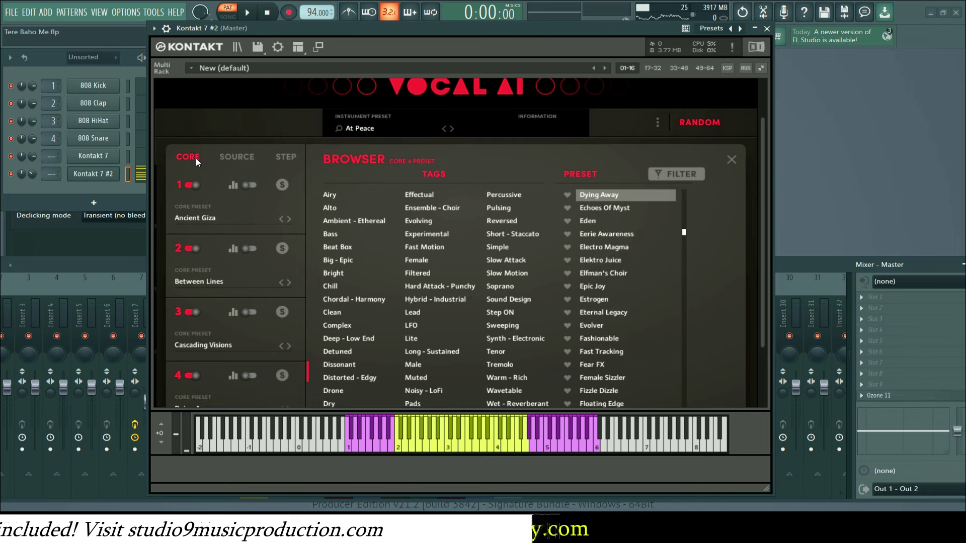
left_click(252, 158)
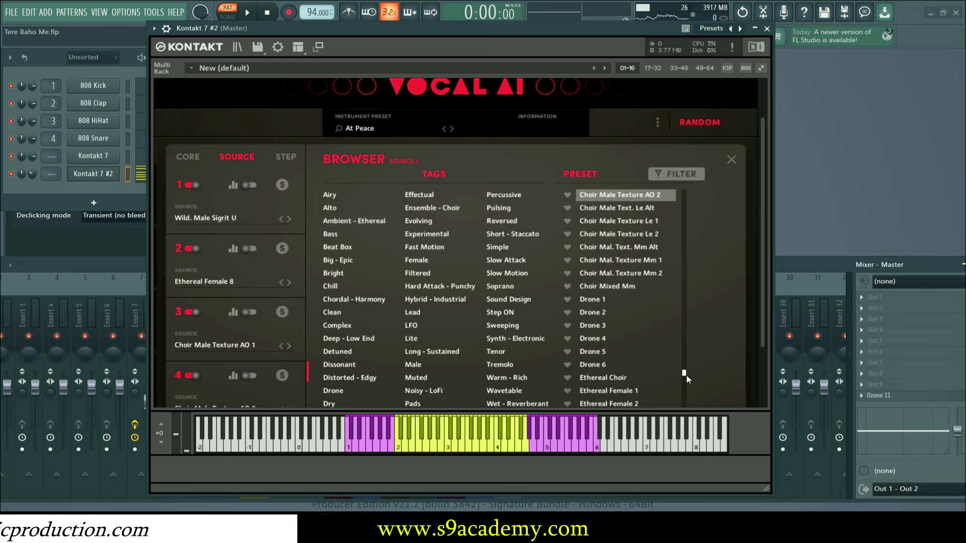
left_click_drag(684, 374, 689, 435)
left_click_drag(684, 358, 686, 385)
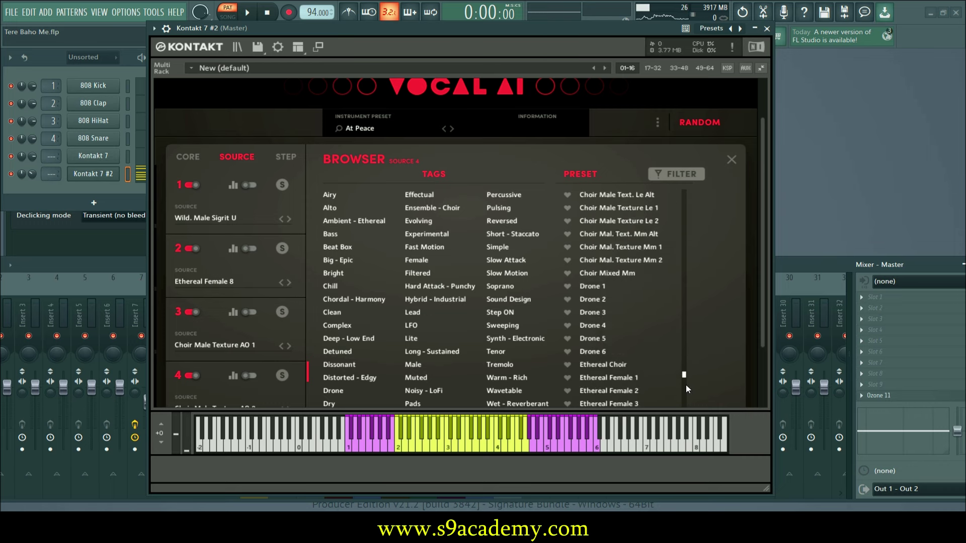
left_click(767, 29)
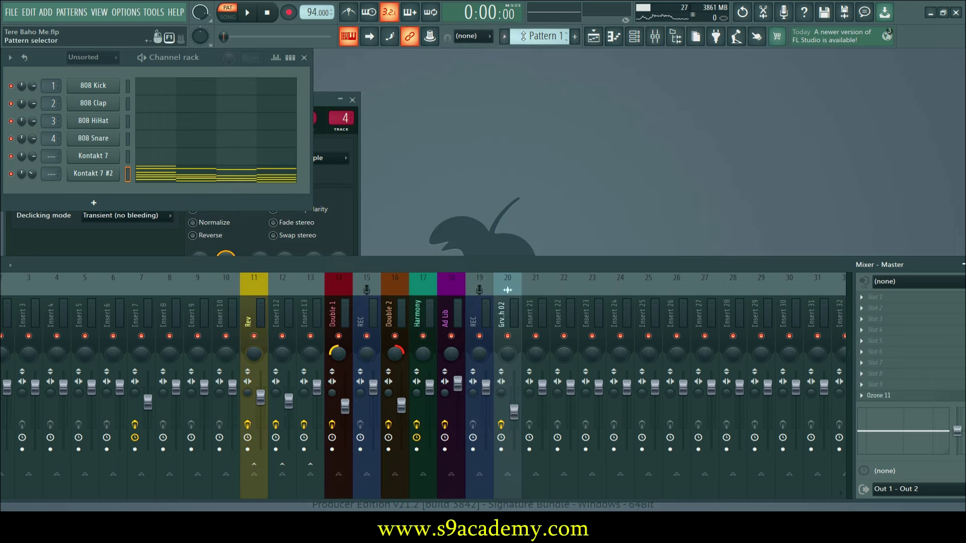
- Switch to Pattern 2, play it briefly, and open the Kontakt 7 channel's instrument
scroll(524, 36, "up", 1)
key("space")
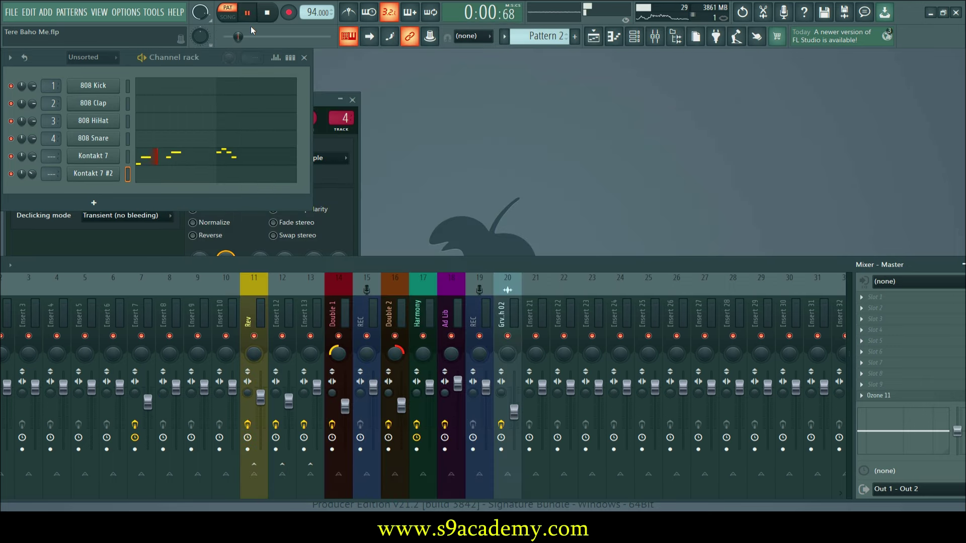
key("space")
left_click(116, 156)
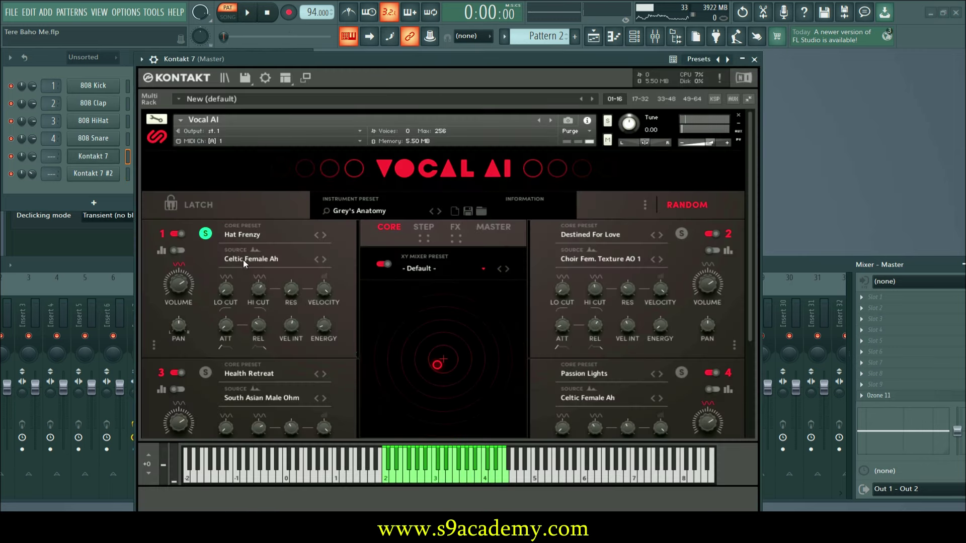
- Browse layer 1's sources in Kontakt 7 and audition Celtic Female Mei and Celtic Female Ne with Pattern 2 playing
left_click(273, 261)
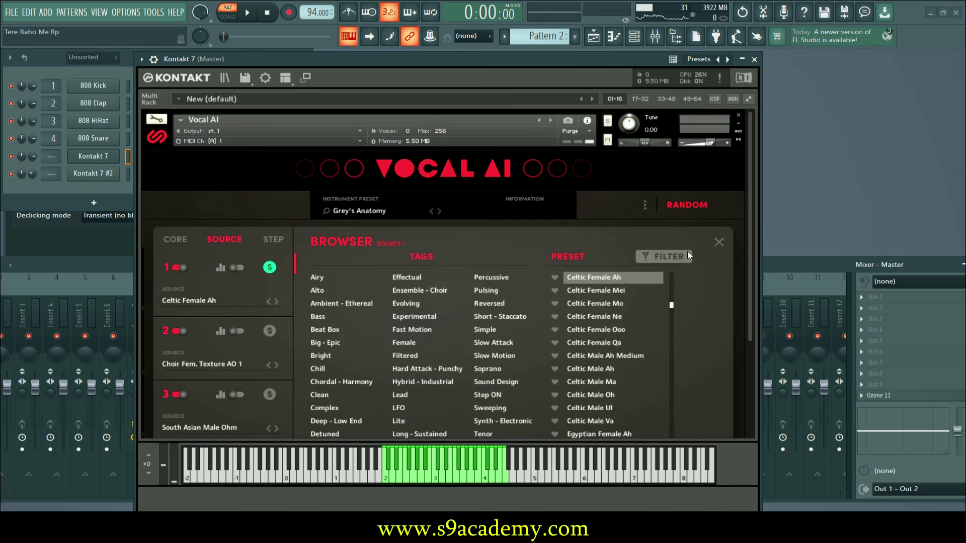
left_click(724, 246)
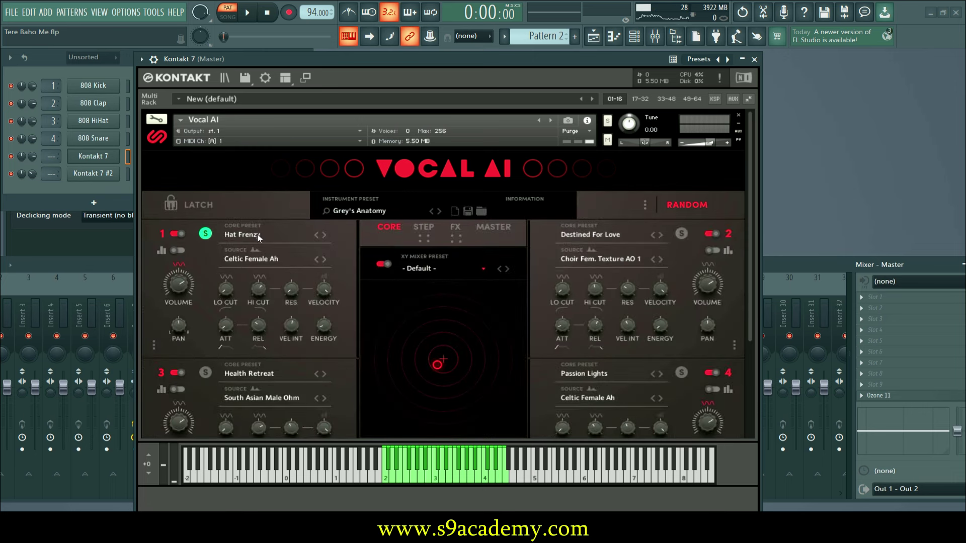
left_click(260, 257)
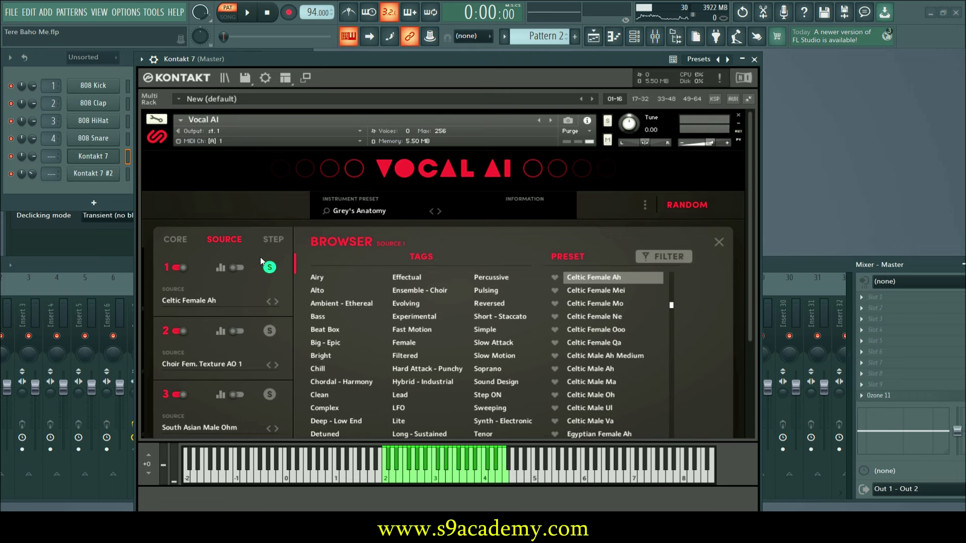
left_click(611, 295)
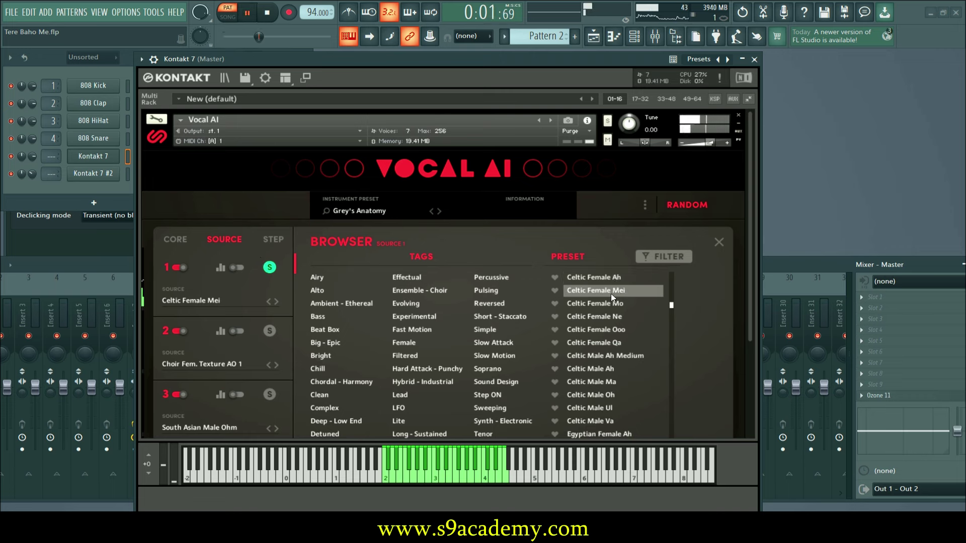
left_click(610, 317)
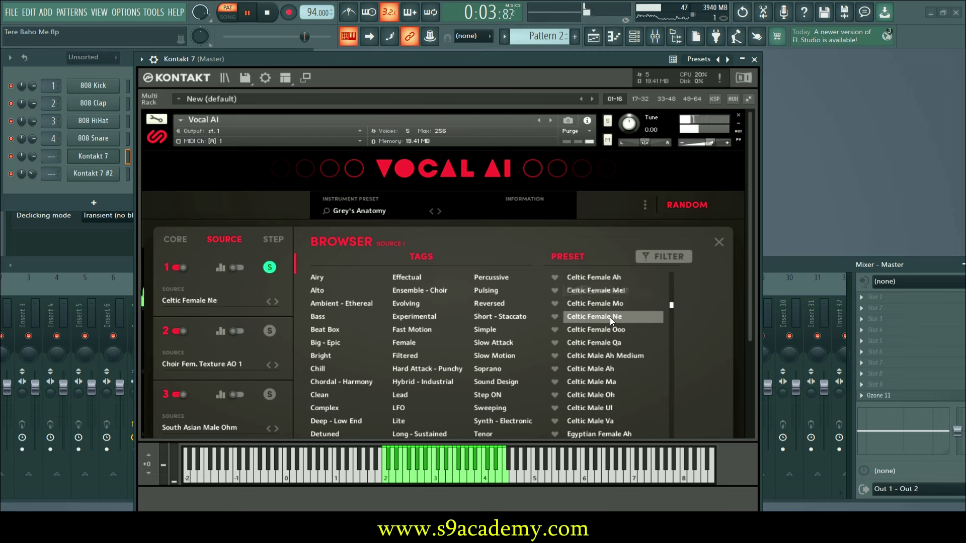
- Audition Celtic Female Qa, Celtic Male Ma and Celtic Male Ul as layer 1's source during playback
scroll(615, 357, "down", 1)
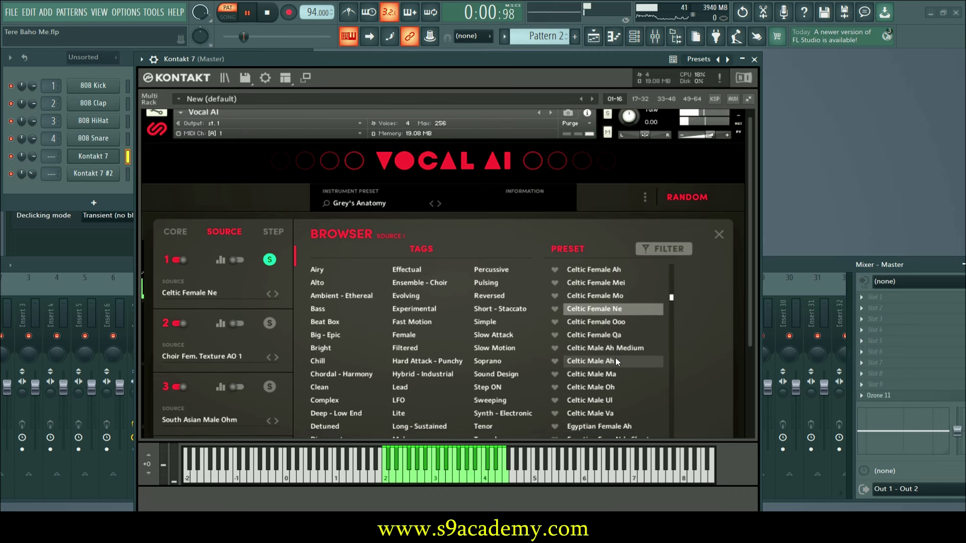
scroll(614, 358, "down", 1)
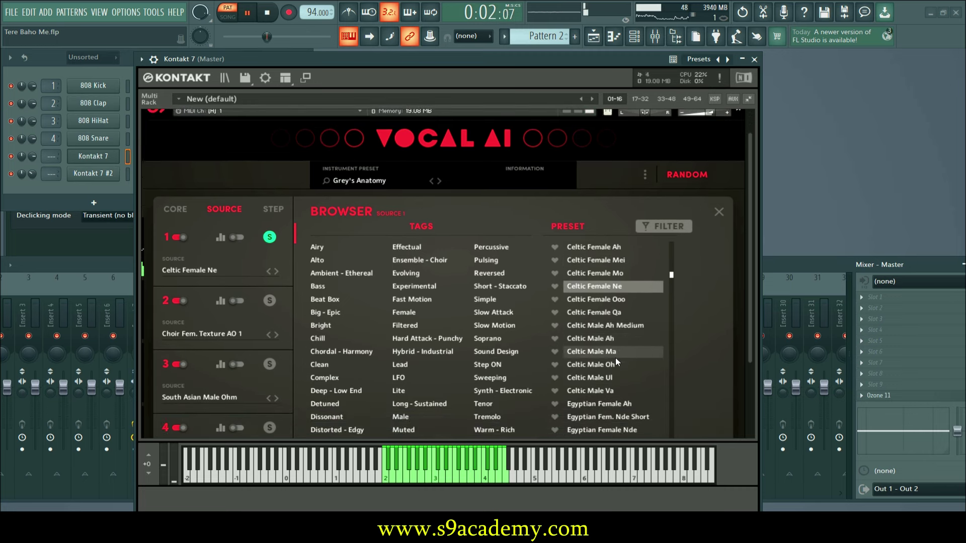
left_click(620, 312)
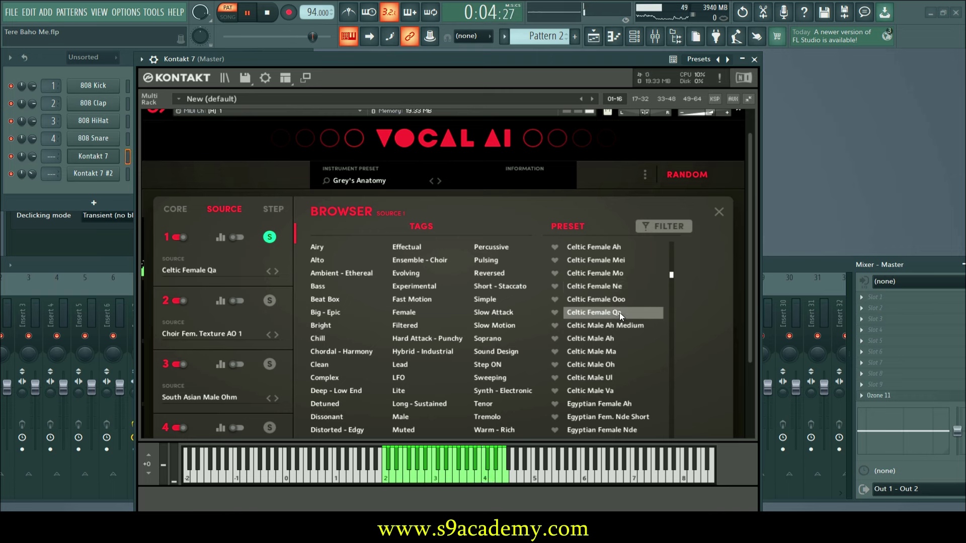
left_click(618, 354)
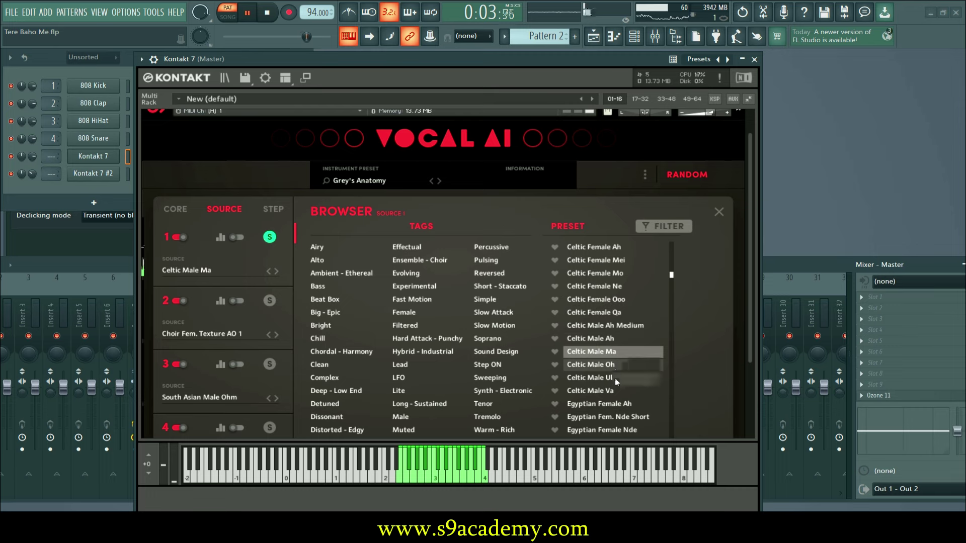
left_click(615, 378)
- Audition Slavic Female Mm and South Asian Male Eh as layer 1's source
scroll(614, 379, "down", 3)
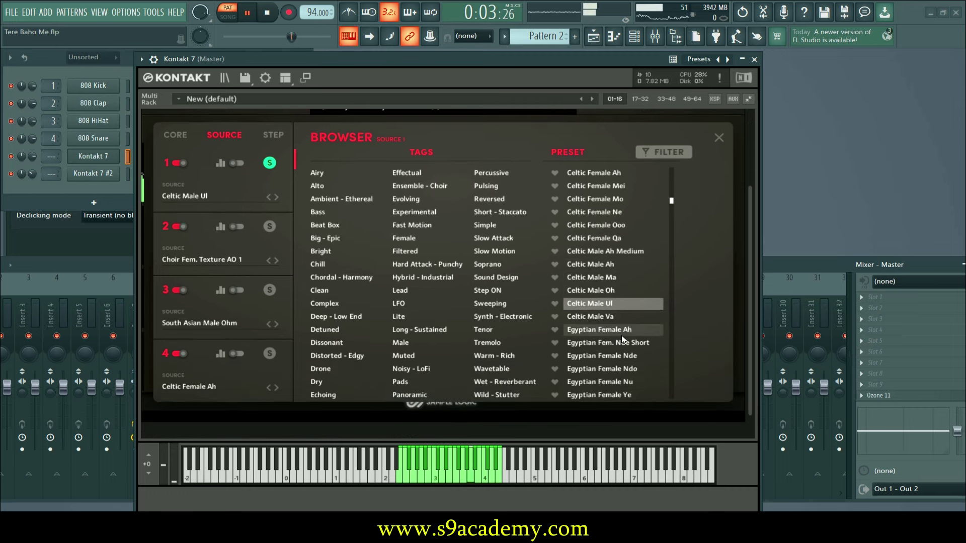
scroll(620, 352, "down", 5)
left_click(586, 281)
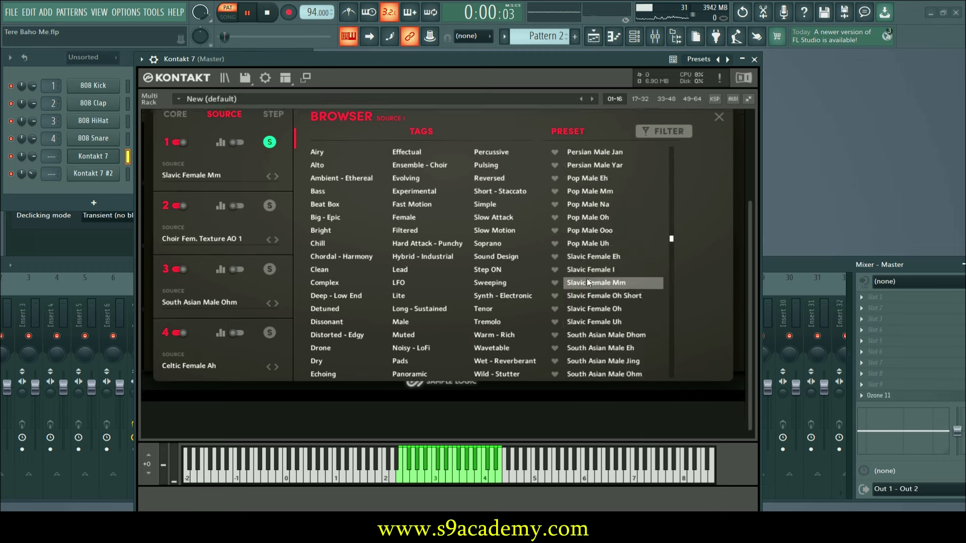
left_click(612, 351)
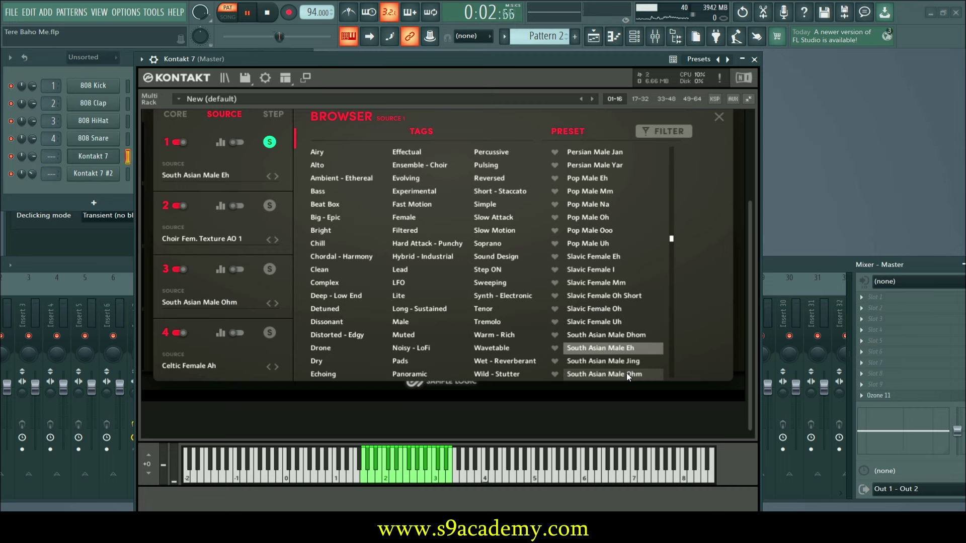
- Audition Wildcard Fem. Zzz Short and Wild. Male Kargara Mm as layer 1's source
scroll(614, 321, "down", 2)
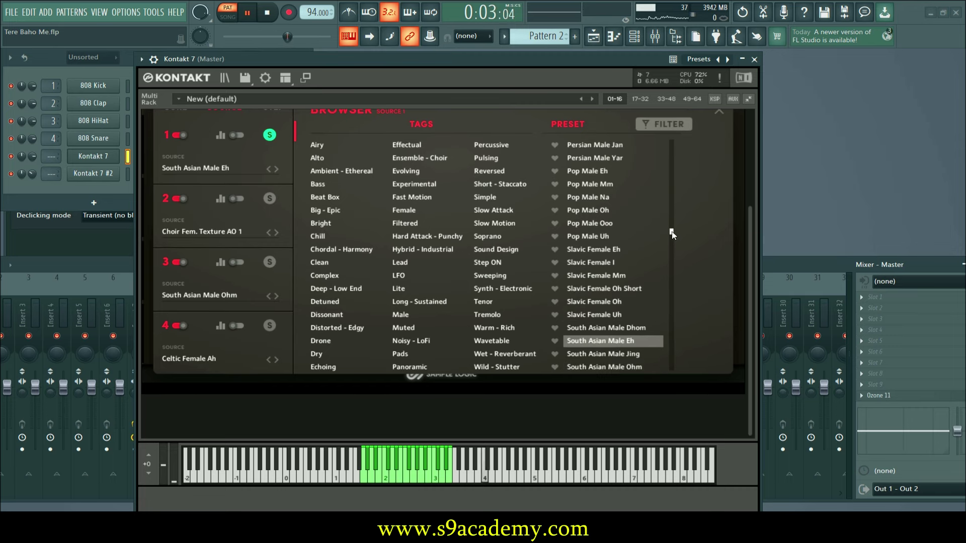
scroll(671, 257, "down", 5)
scroll(672, 258, "down", 1)
left_click(617, 297)
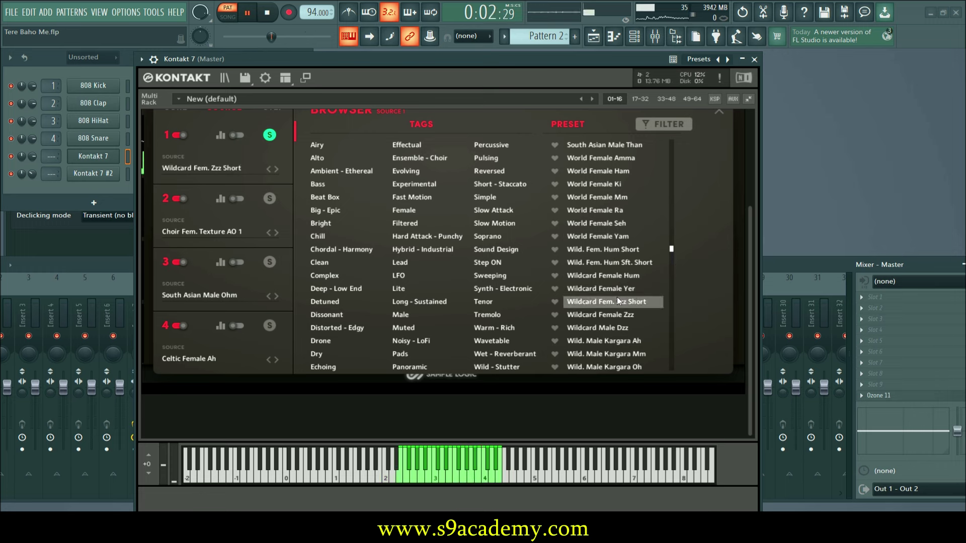
left_click(612, 353)
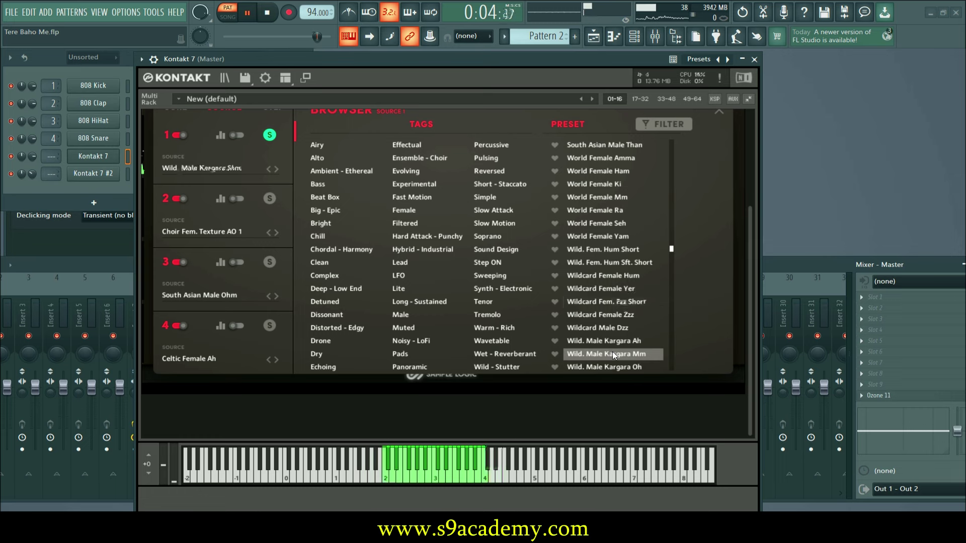
- Audition Choir Fem. Ah Short 2 and Beatbox Tongue Long as layer 1's source, and browse the rest of the source list
scroll(674, 271, "down", 3)
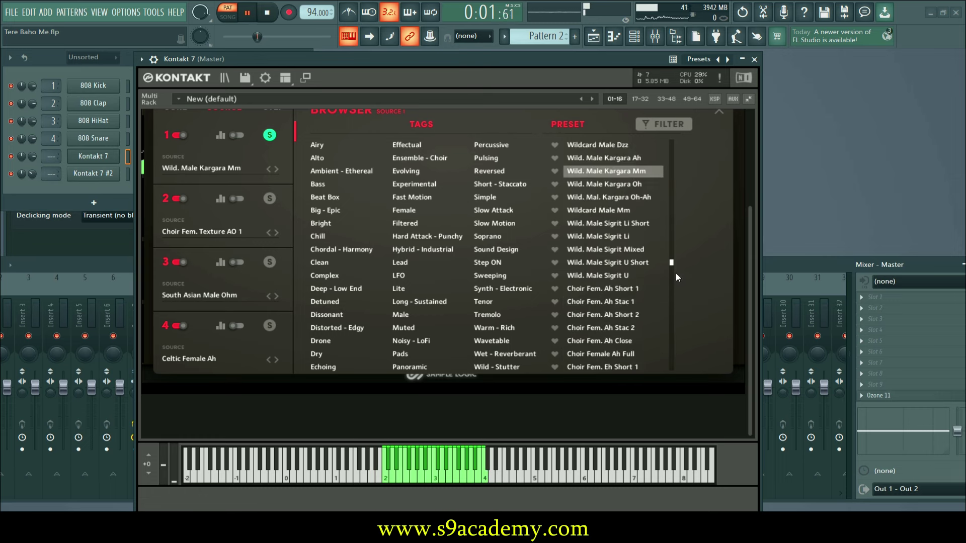
left_click(623, 304)
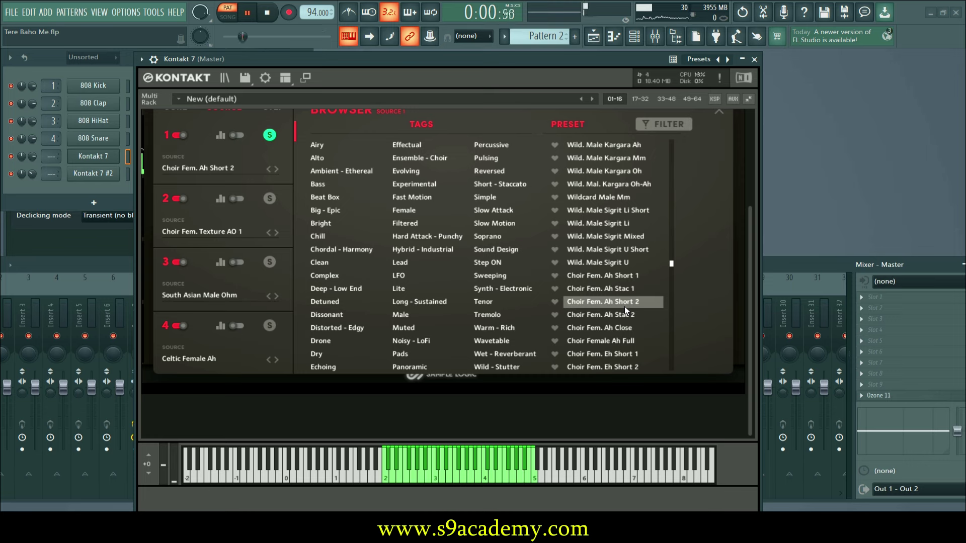
scroll(672, 274, "down", 2)
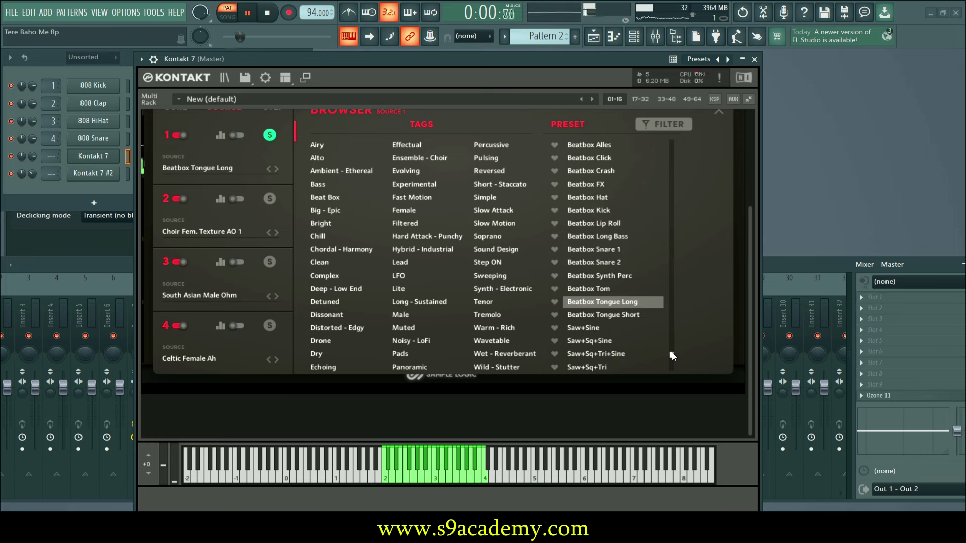
scroll(677, 373, "down", 10)
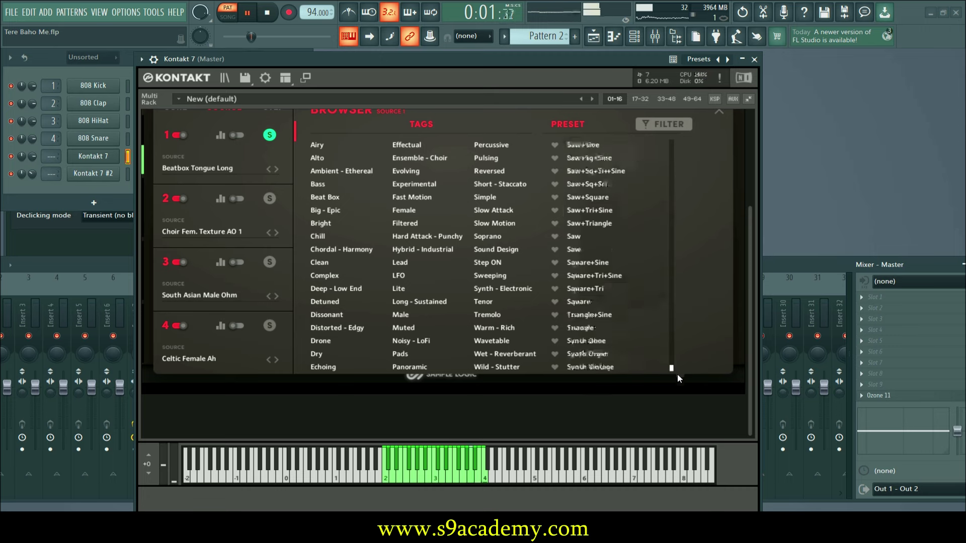
scroll(671, 191, "up", 15)
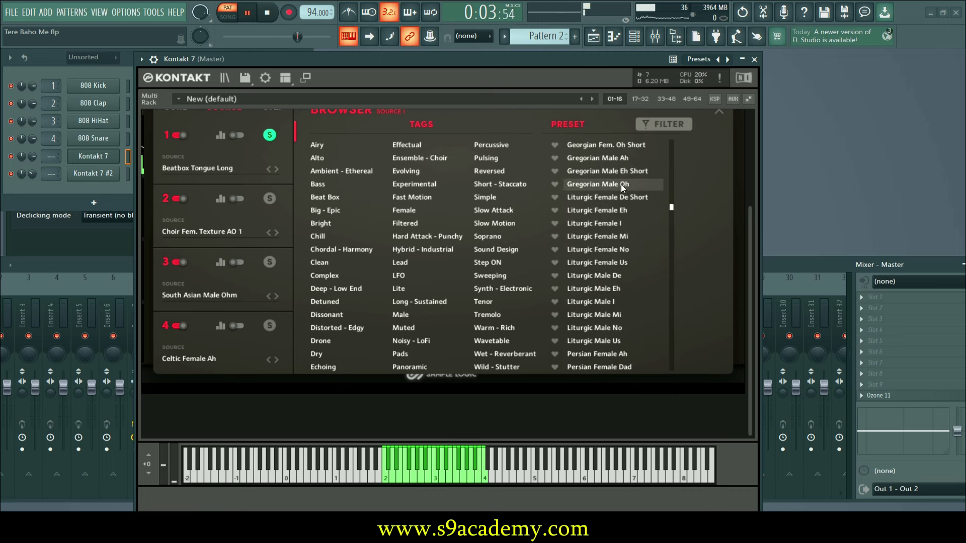
scroll(672, 207, "up", 3)
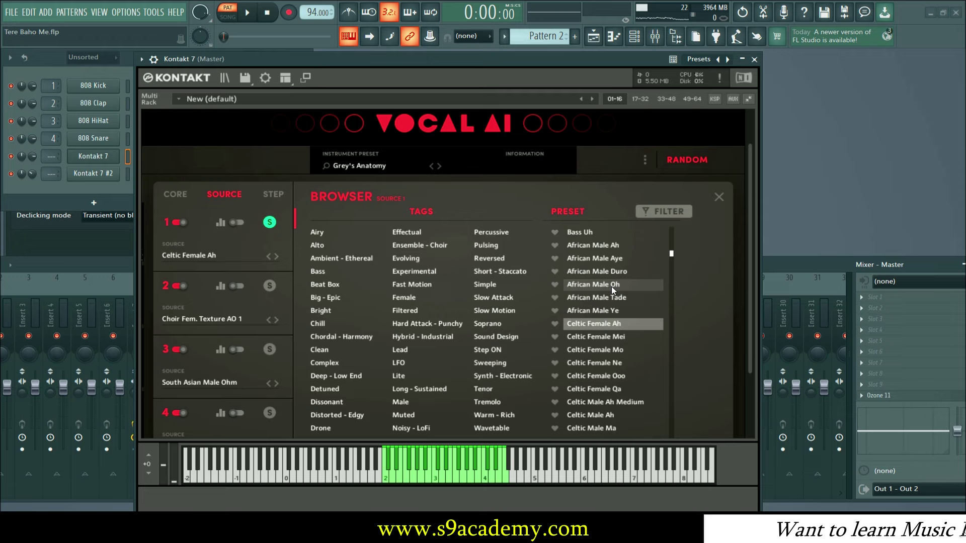
- Show layer 1's core presets in Kontakt 7, and switch to the Kontakt 7 #2 instrument in Pattern 1
left_click(186, 195)
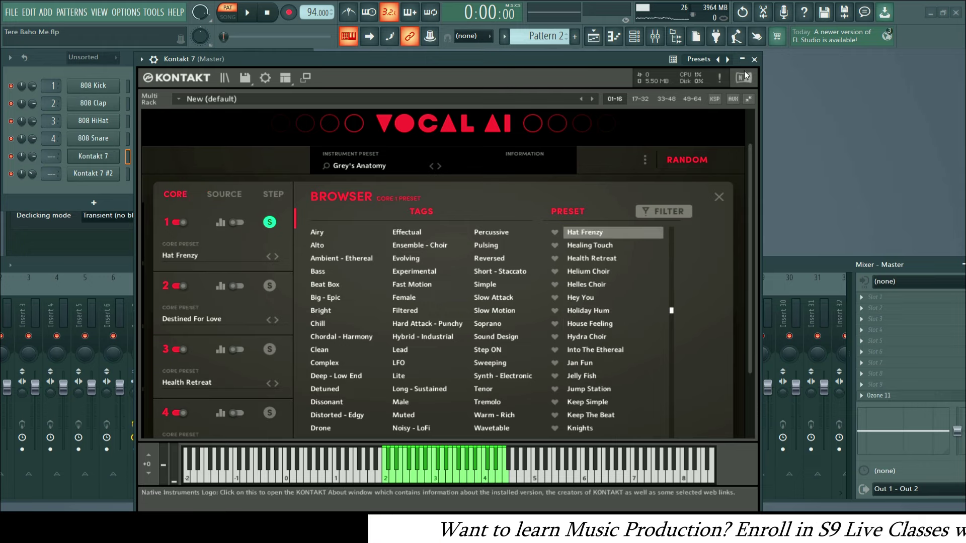
left_click(754, 59)
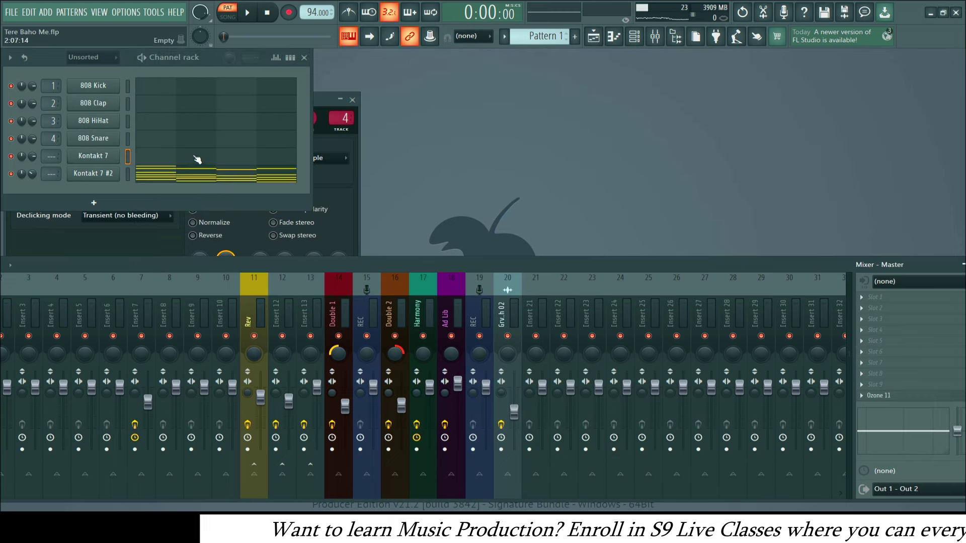
left_click(89, 174)
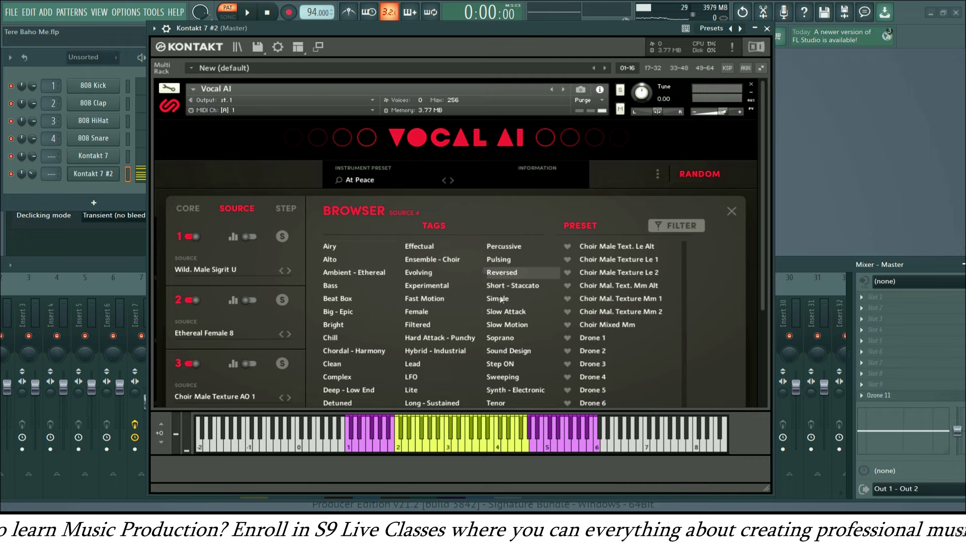
- Filter the instrument presets by Beat Box and Pads, and audition Delicate Night, Greed Pursuit and Kinetic Motion
scroll(508, 307, "down", 3)
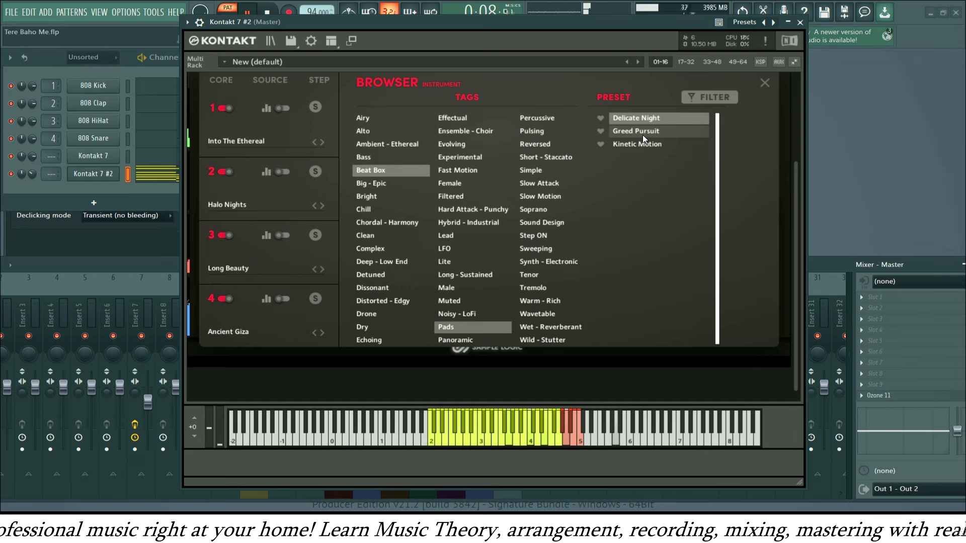
left_click(642, 135)
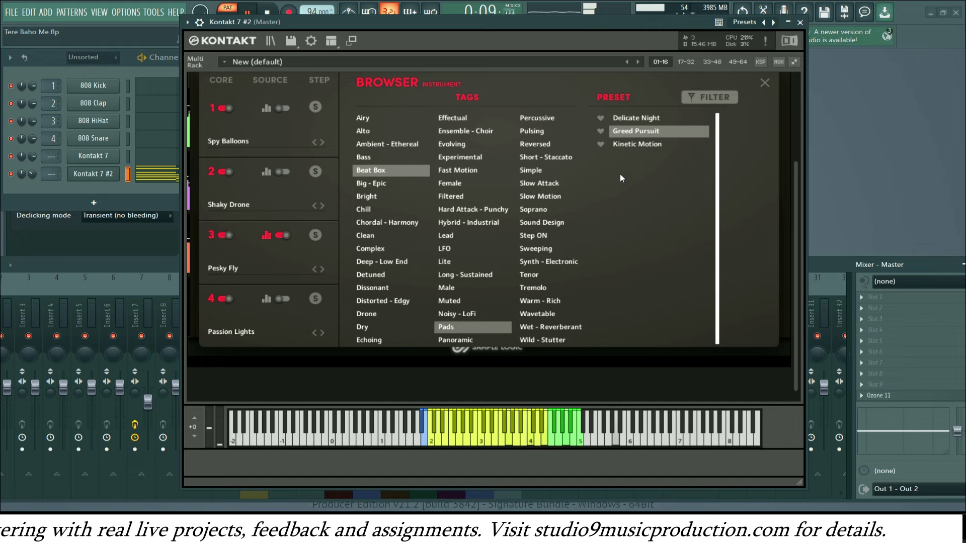
key("space")
left_click(641, 143)
key("space")
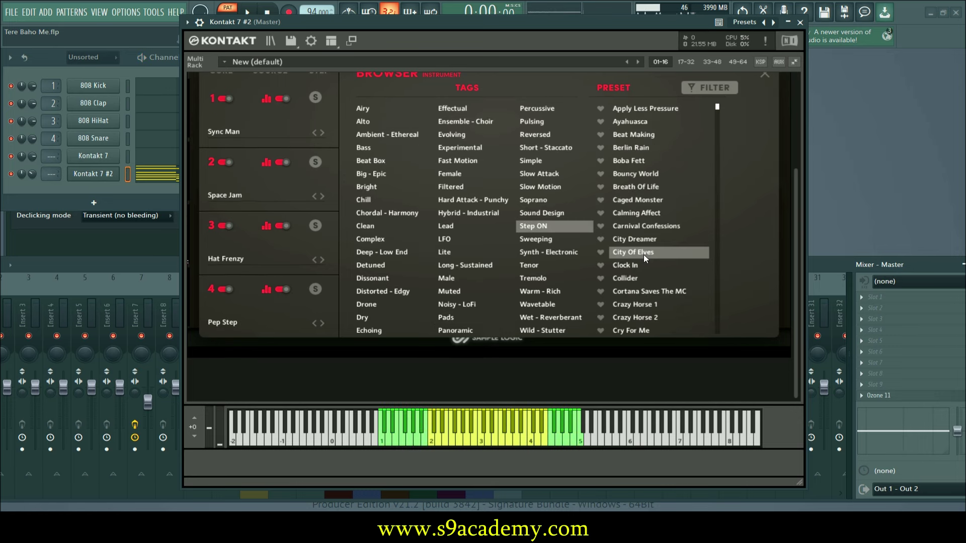
- Audition the City Of Elves preset under the Step ON tag, and pick Cyber City further down the list
key("space")
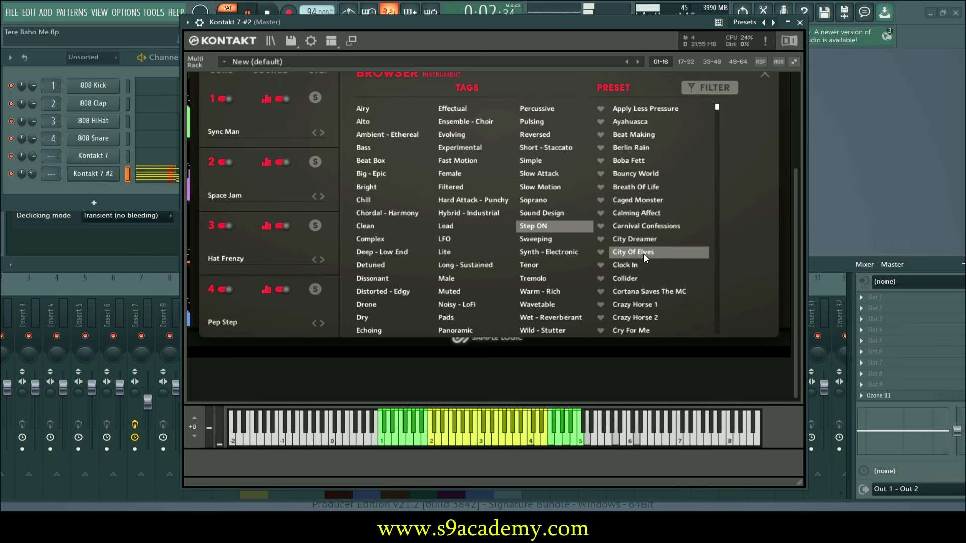
left_click_drag(717, 105, 722, 148)
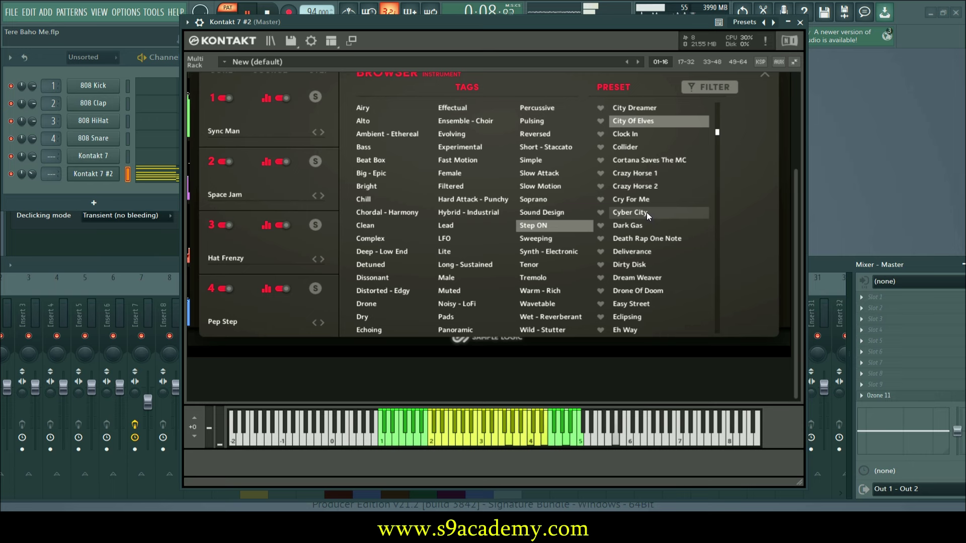
key("space")
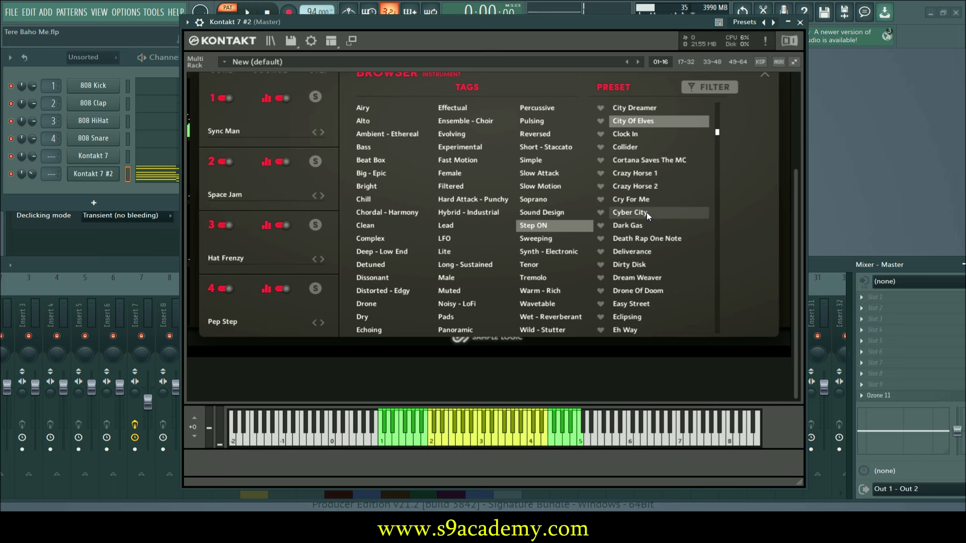
left_click(647, 212)
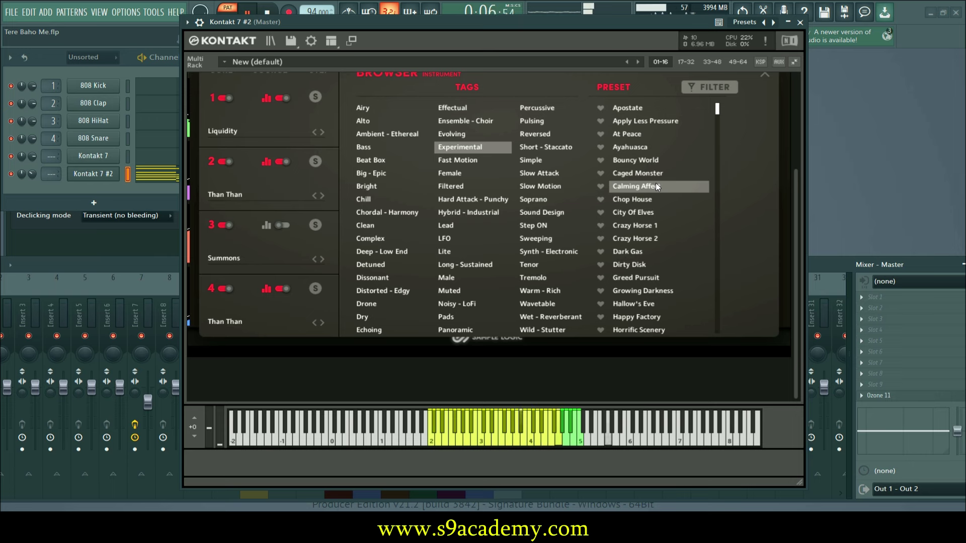
- Audition the Calming Affect and Growing Darkness instrument presets under the Experimental tag
key("space")
key("space")
left_click(637, 290)
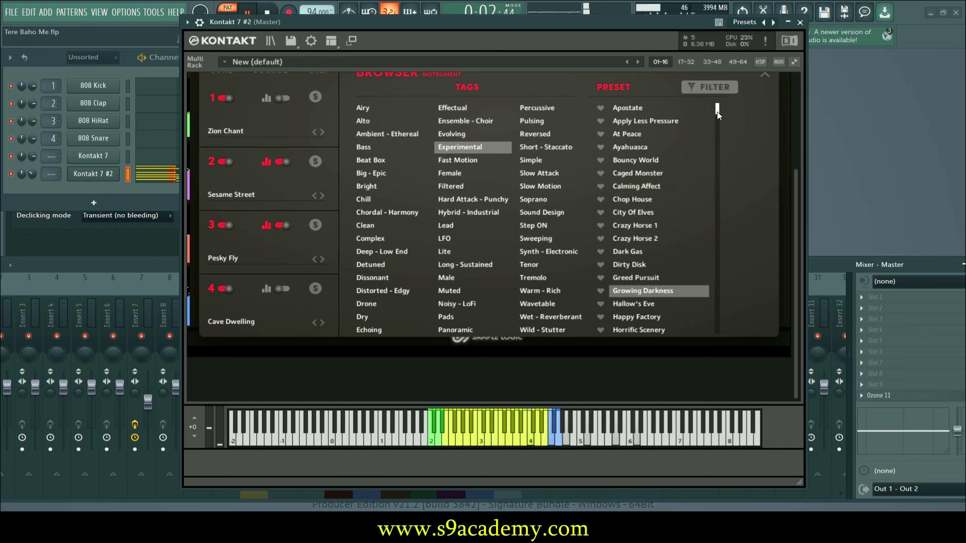
- Load the Planet Earth instrument preset from the Experimental list and open layer 3's settings
left_click_drag(718, 114, 726, 297)
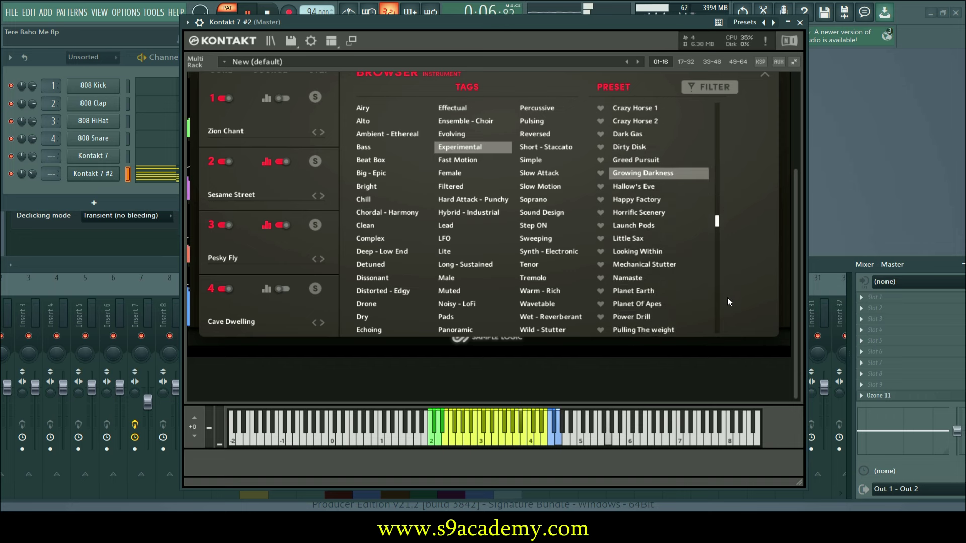
left_click(678, 291)
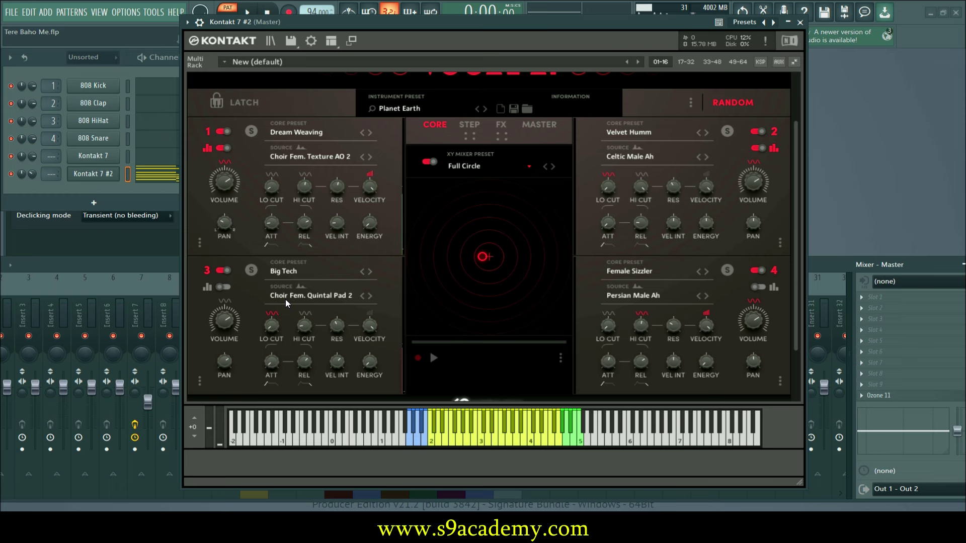
scroll(287, 303, "down", 1)
left_click(200, 343)
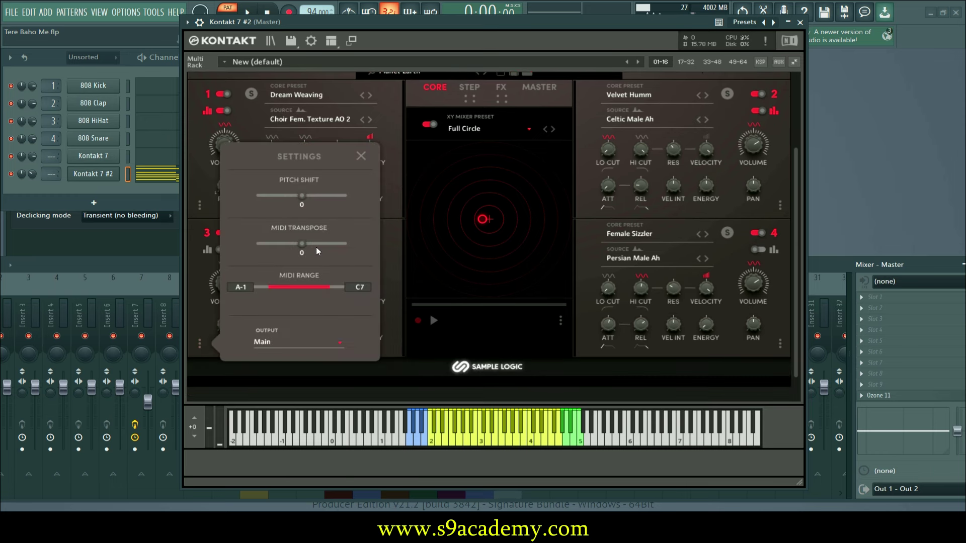
- Show the layers' FX page and look through the effect types available for layer 1's Compressor slot
scroll(477, 236, "up", 1)
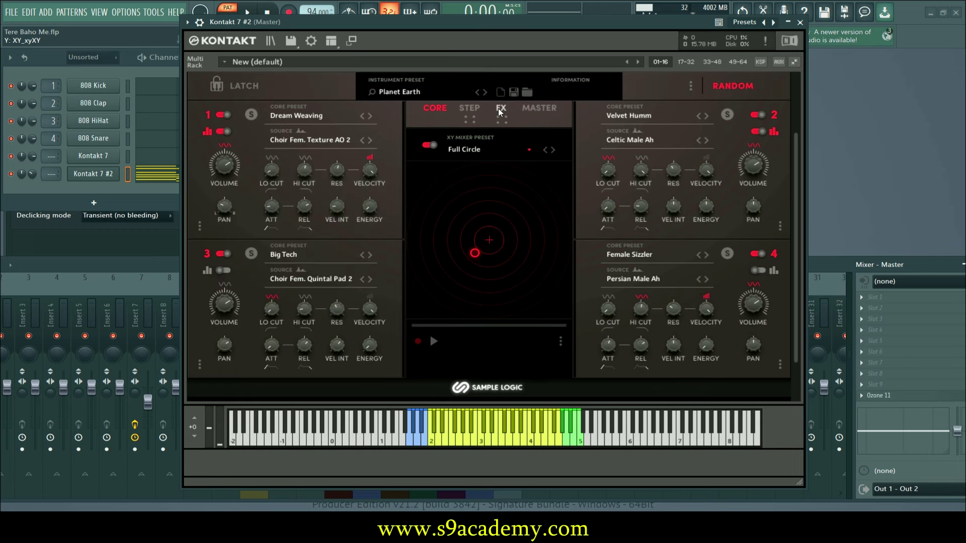
left_click(501, 109)
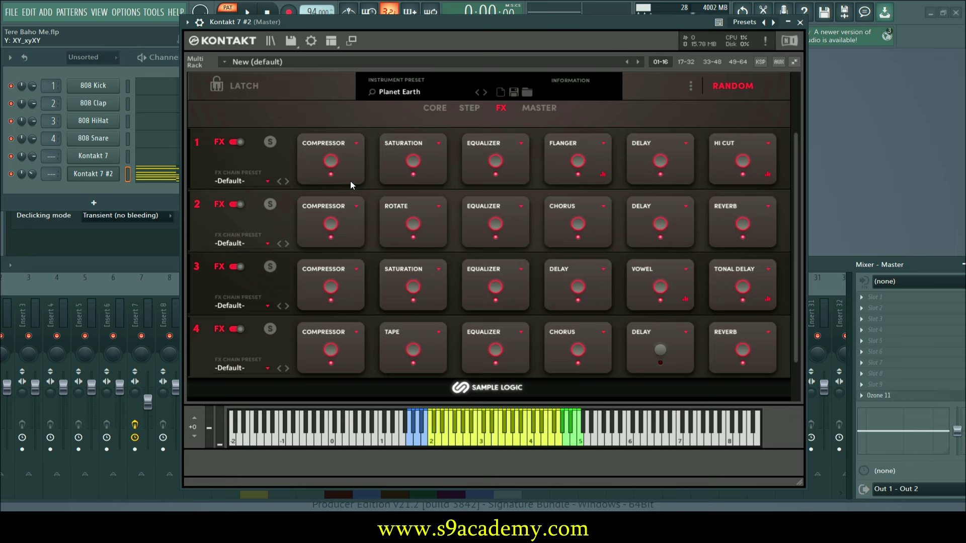
left_click(355, 144)
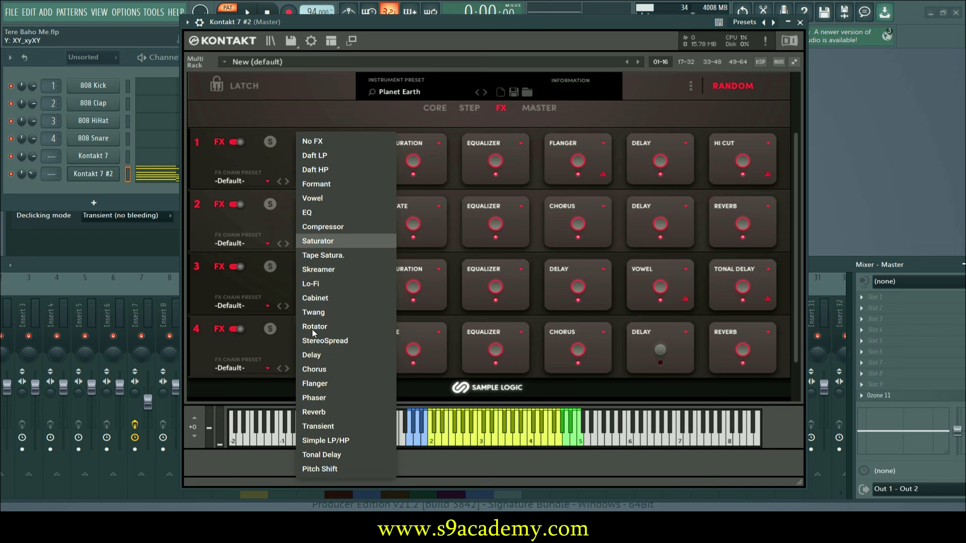
left_click(420, 182)
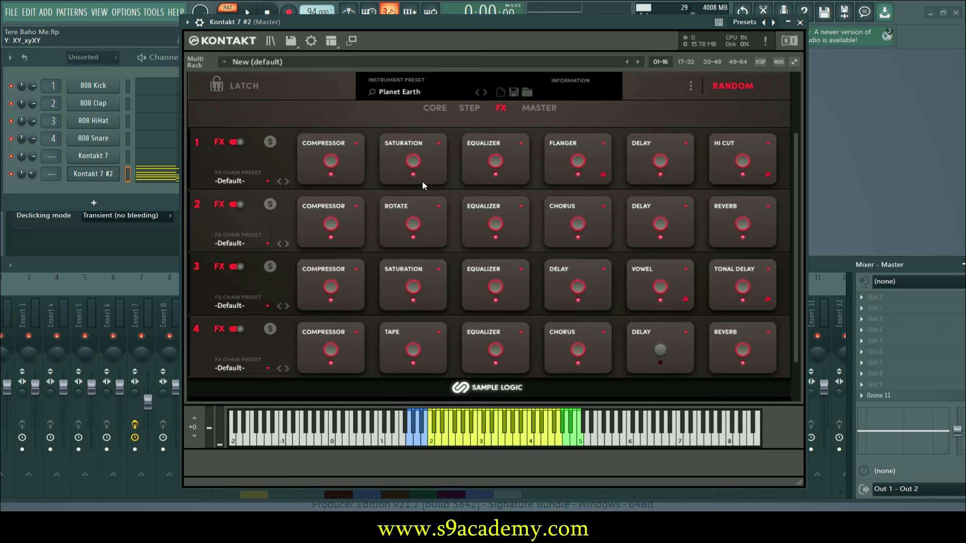
- Redraw the Cut modulation steps of layer 1's Hi Cut effect as a dip in the middle, and audition the layer
left_click(413, 162)
left_click(767, 174)
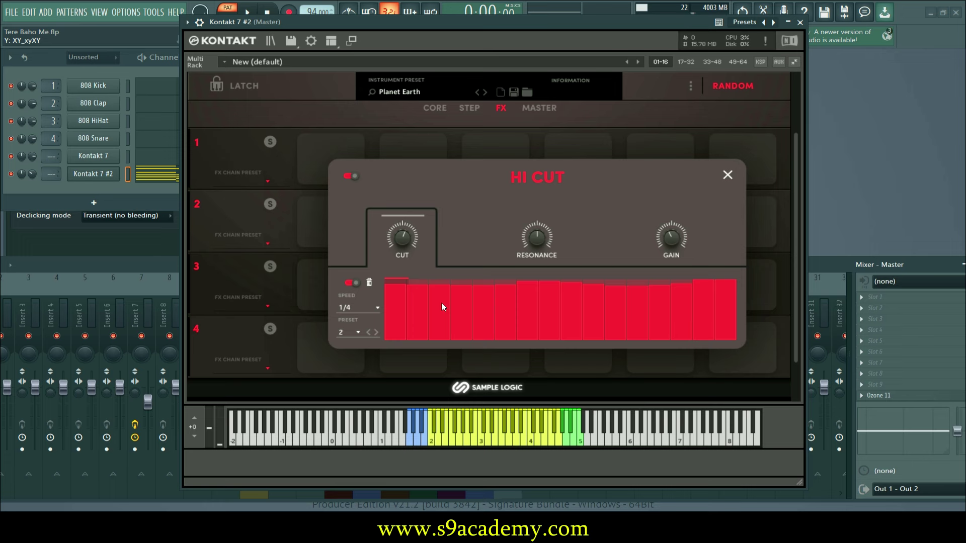
mouse_move(421, 300)
left_mouse_down()
mouse_move(463, 323)
mouse_move(572, 342)
mouse_move(734, 291)
left_mouse_up()
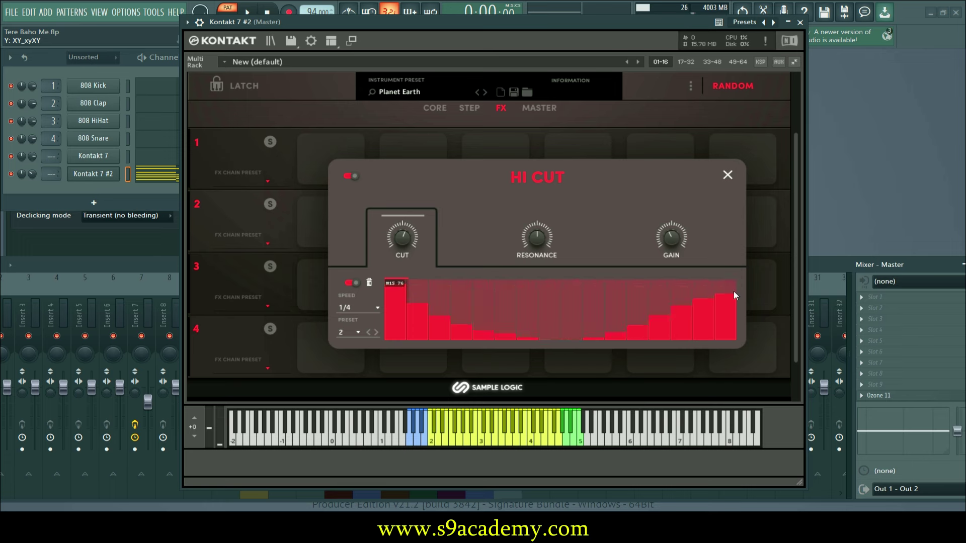
left_click(730, 174)
key("space")
left_click(732, 158)
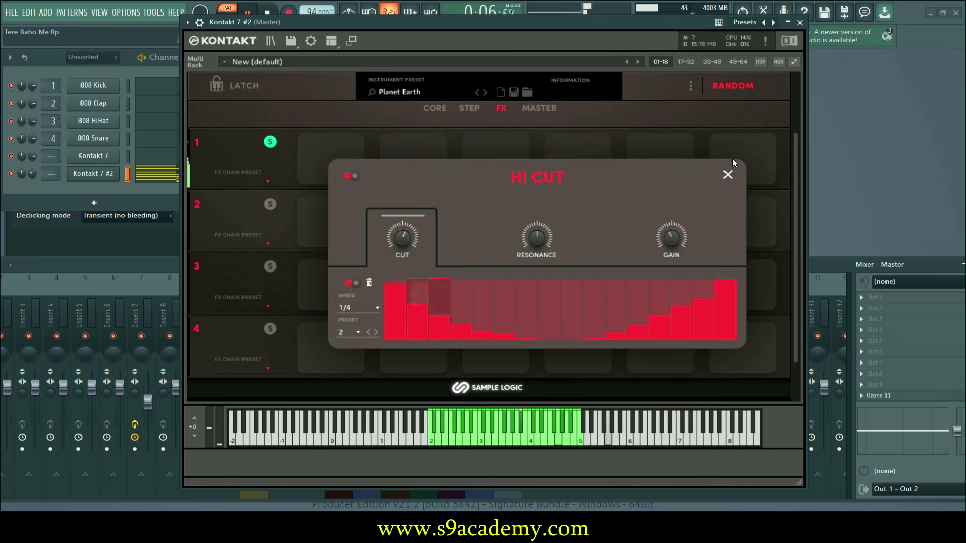
key("space")
- Load the Planet Of Apes instrument preset and inspect layer 1's detailed step sequencer settings
left_click(484, 92)
left_click(470, 107)
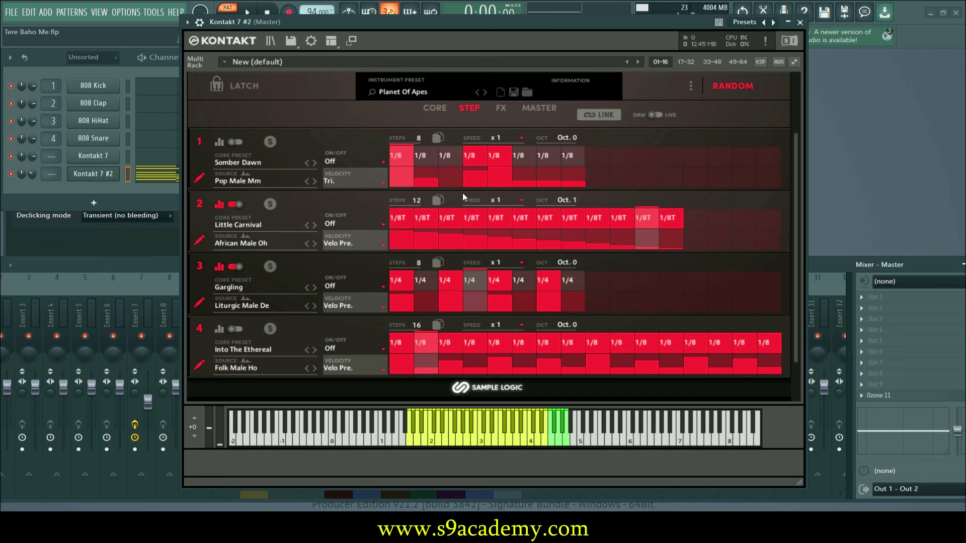
left_click(200, 179)
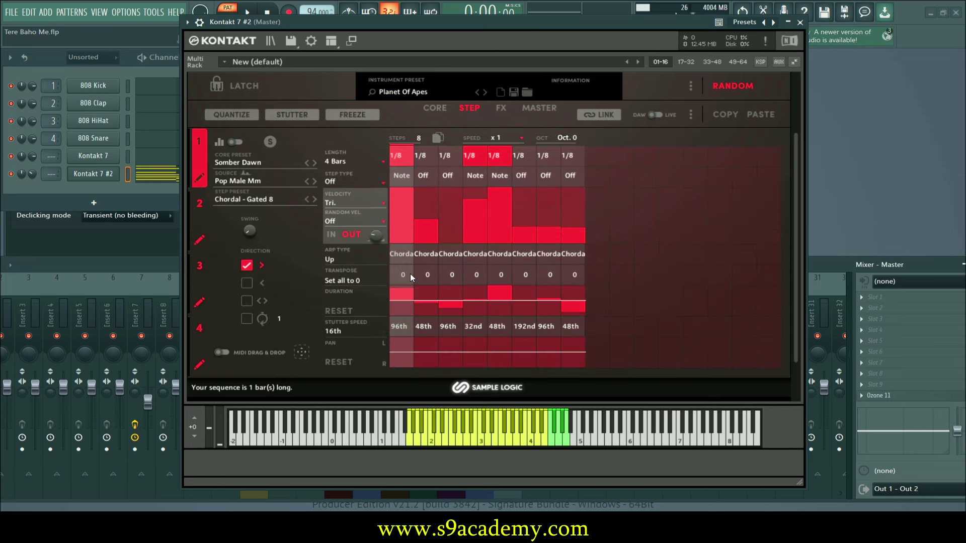
left_click(201, 177)
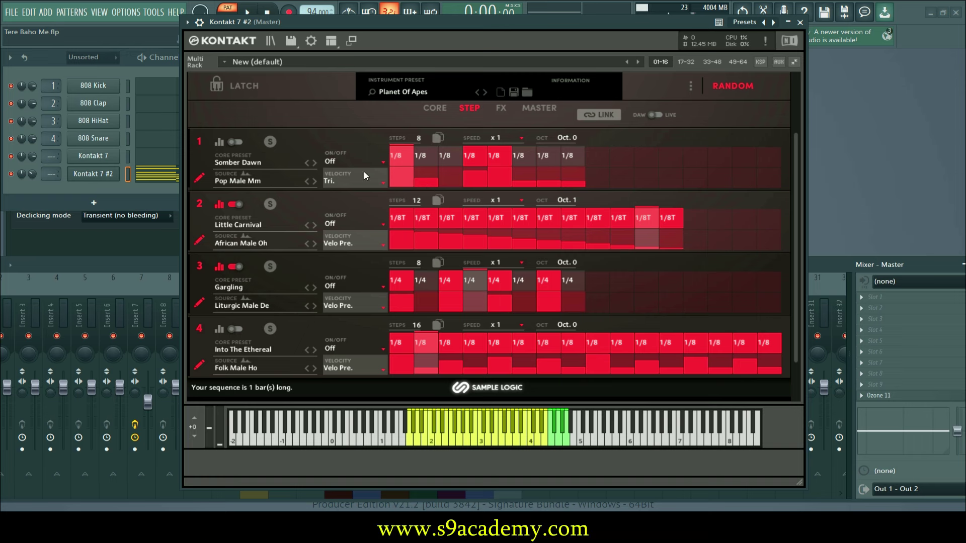
- Examine the master effects, including the Compressor's controls and the available FX chain presets
left_click(539, 108)
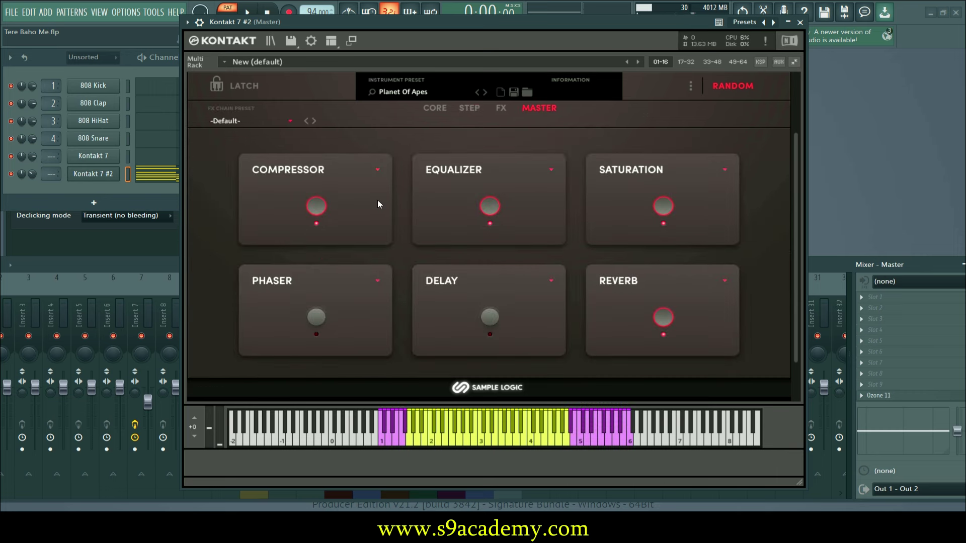
left_click(367, 191)
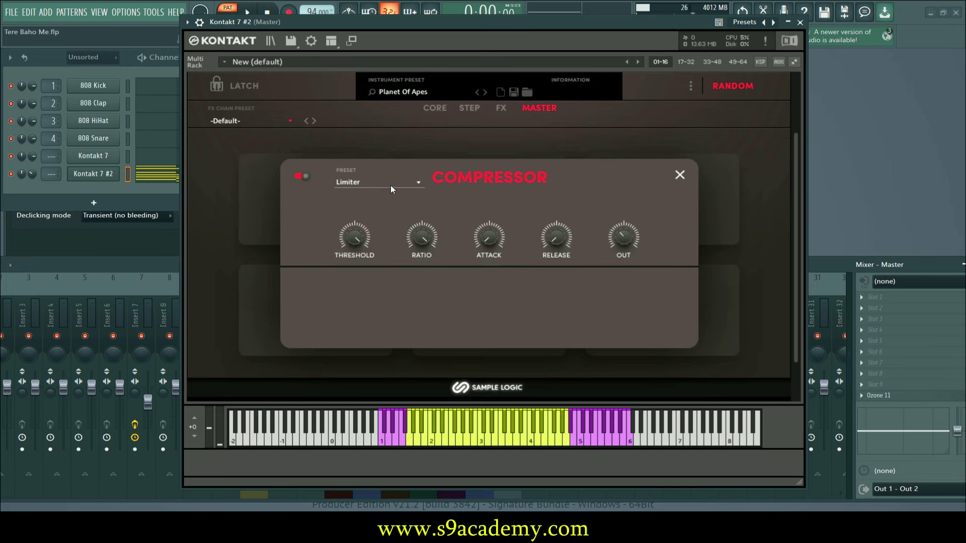
left_click(259, 124)
left_click(260, 123)
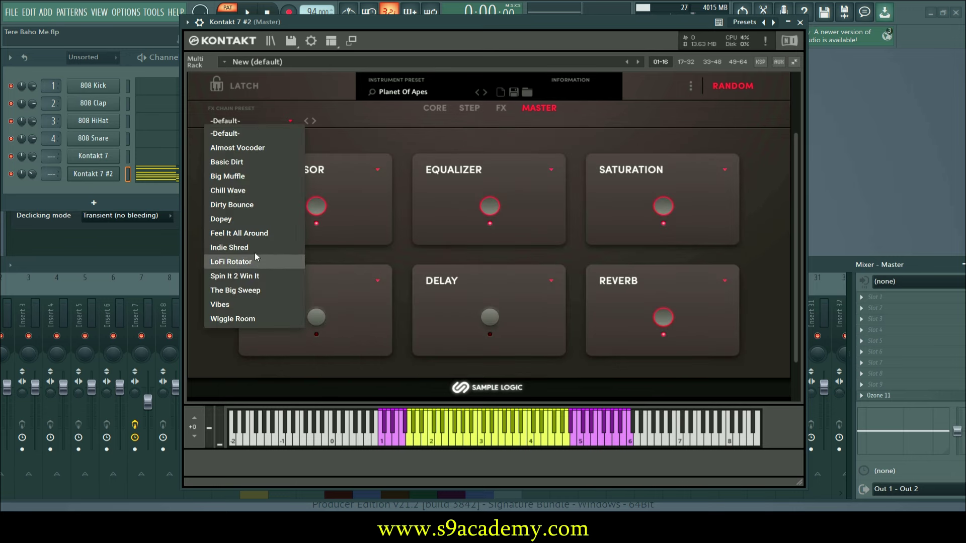
left_click(354, 137)
- Move the Core page's XY mixer point around during playback to change the balance between the four layers
left_click(435, 110)
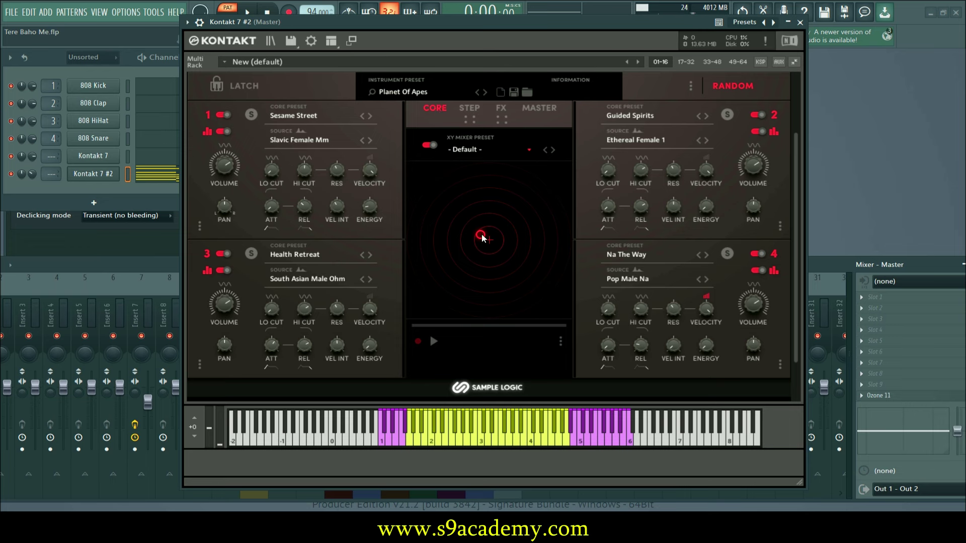
left_click_drag(480, 235, 494, 274)
key("space")
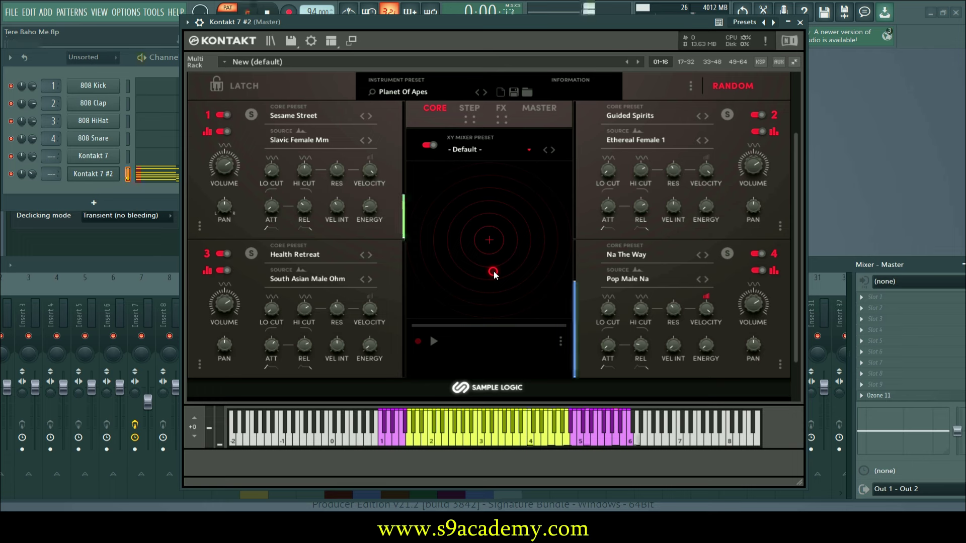
left_click_drag(494, 274, 470, 227)
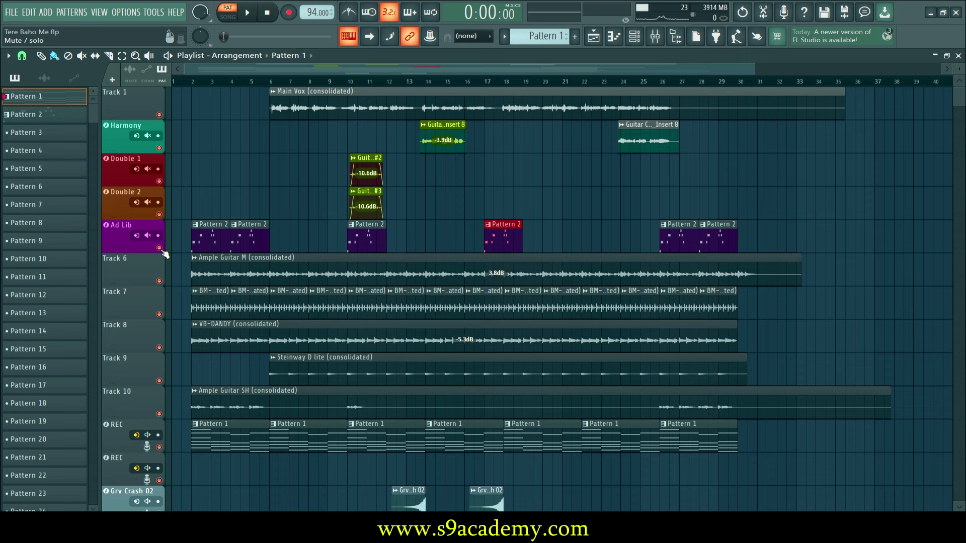
- Place the song playback position at bar 2 in the playlist
left_click(194, 83)
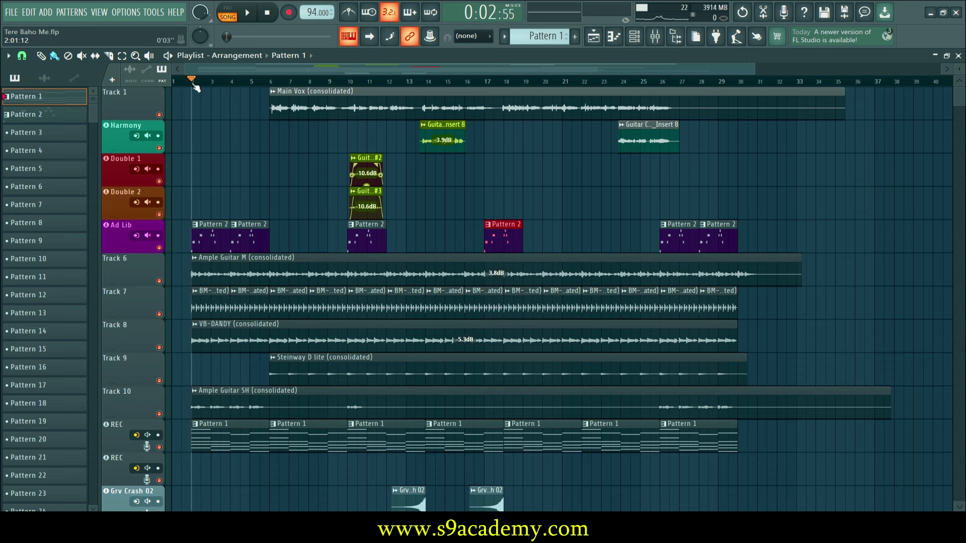